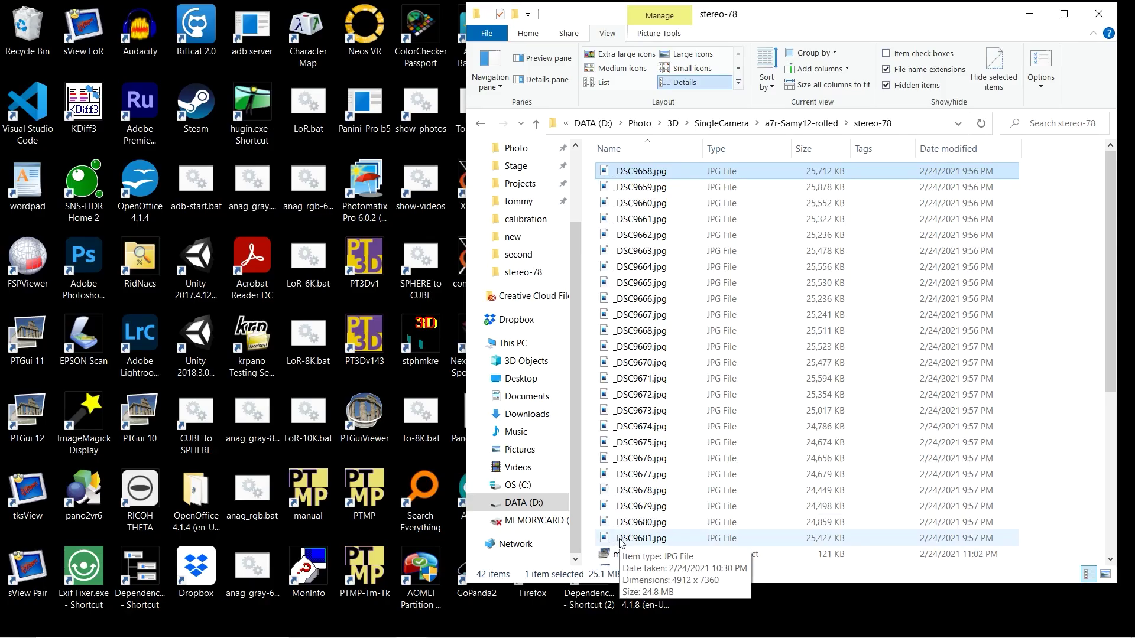
# Select the 24 photos _DSC9658 through _DSC9681 and bring them into a new PTGui project.
pyautogui.keyDown('shift'); pyautogui.click(619, 538); pyautogui.keyUp('shift')
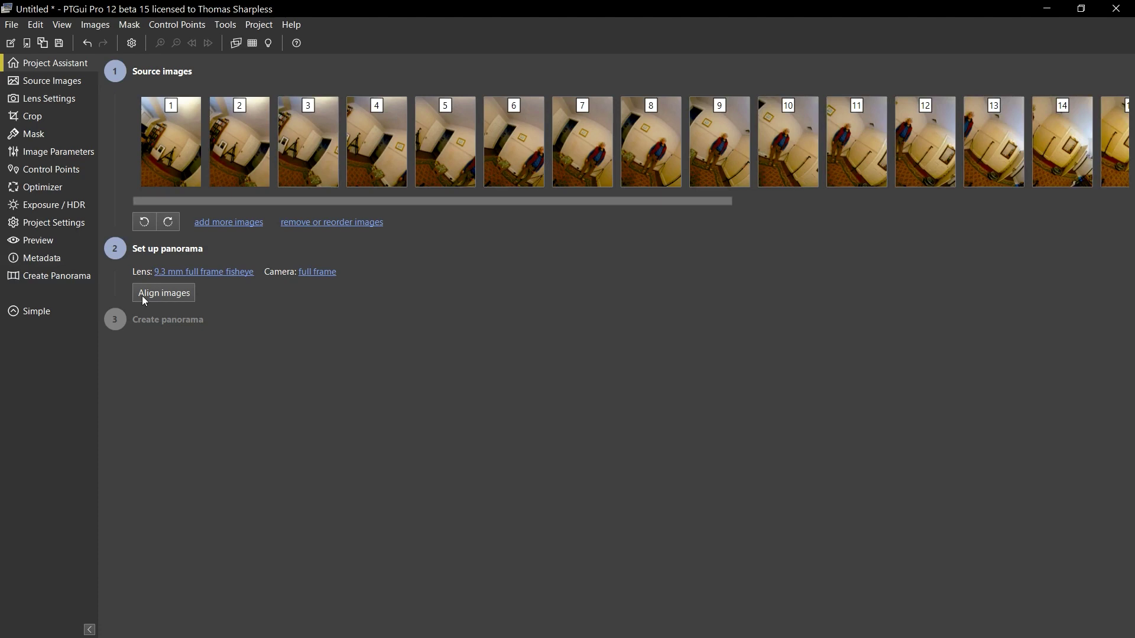
# Load the M-adj.png mask onto every source image and view it in the Mask tab.
pyautogui.click(61, 81)
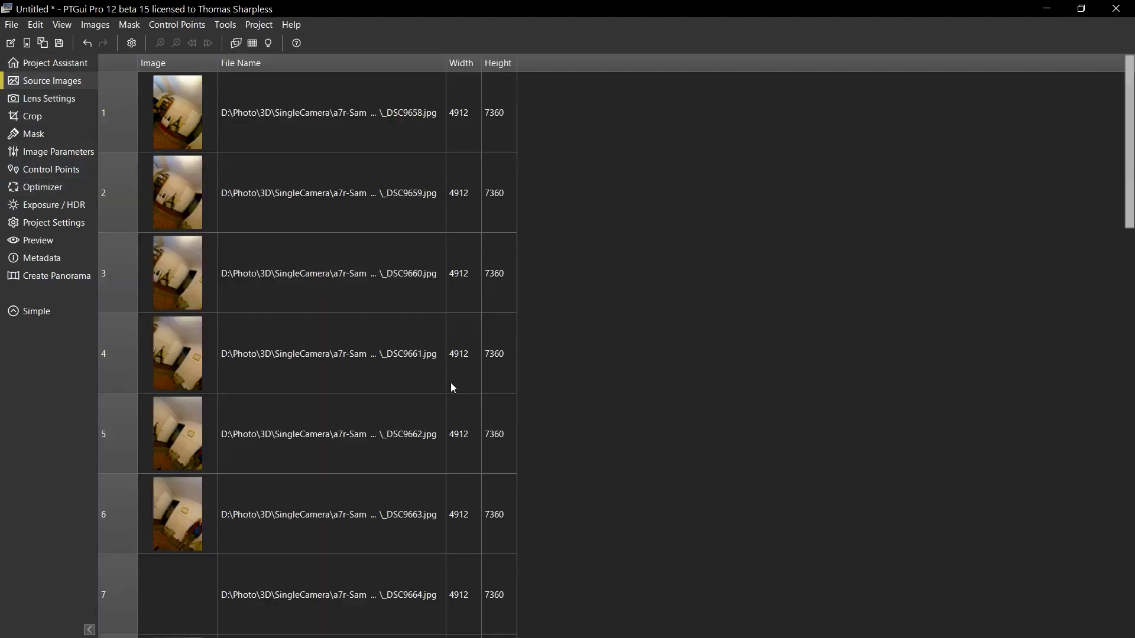
pyautogui.hotkey('ctrl', 'a')
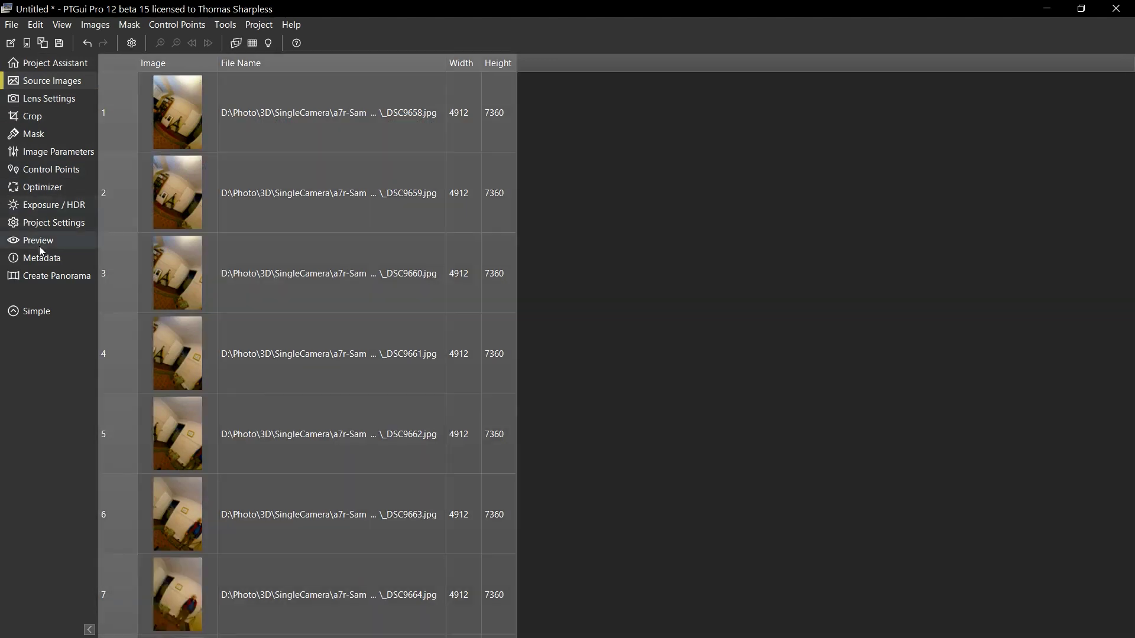
pyautogui.rightClick(306, 340)
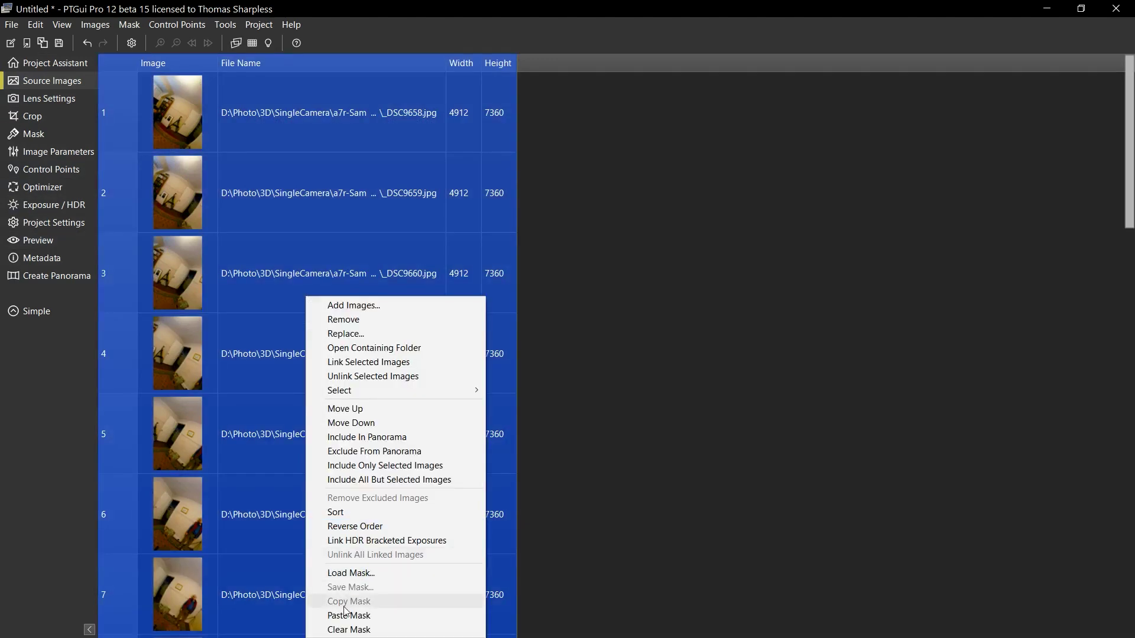
pyautogui.click(350, 574)
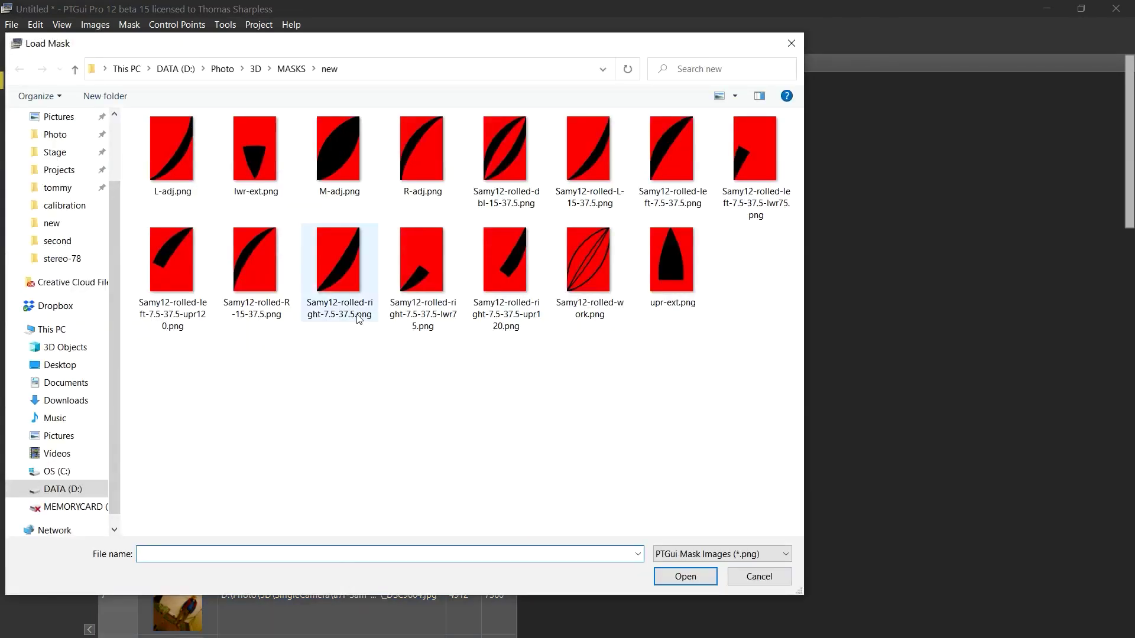
pyautogui.doubleClick(335, 155)
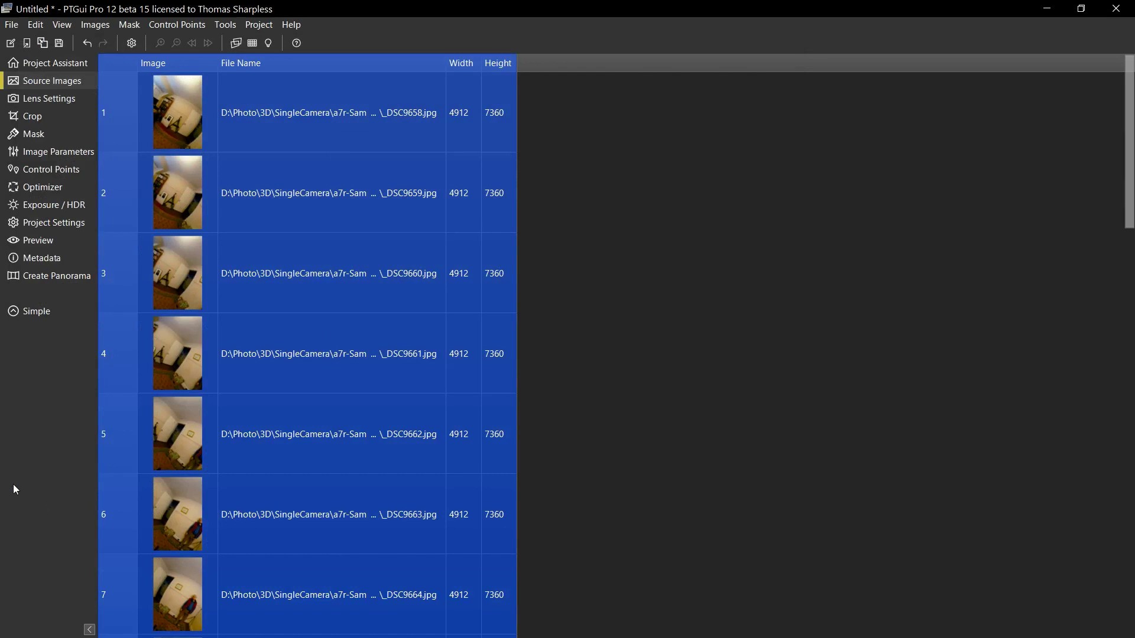
pyautogui.click(32, 137)
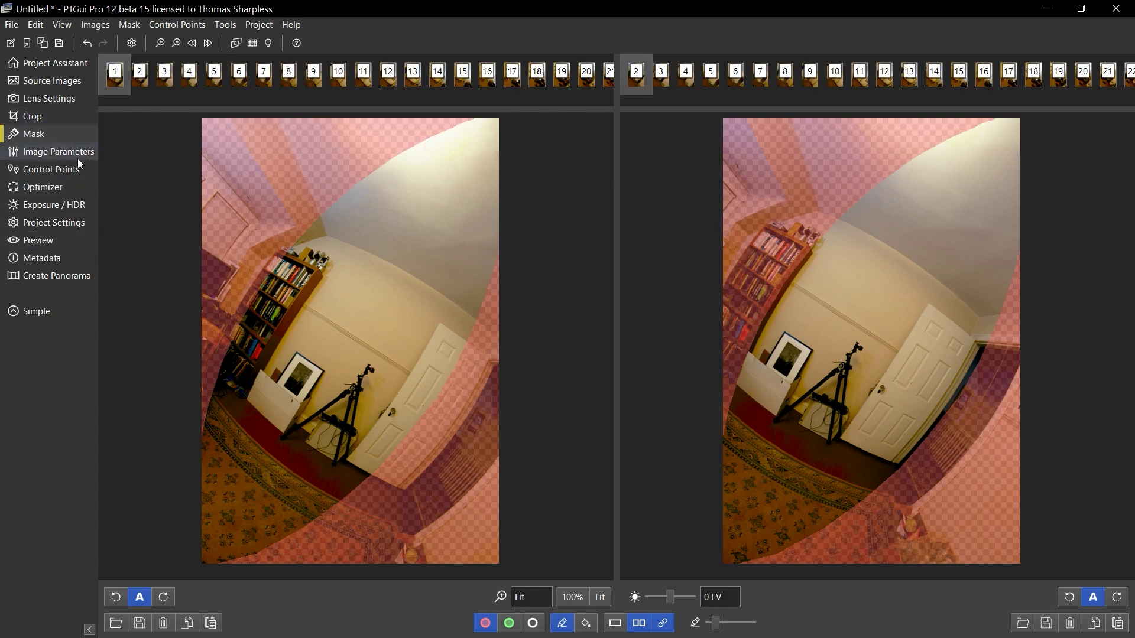
# Apply the Samyang 12mm A7r lens profile and align the images at 13.1 mm.
pyautogui.hotkey('ctrl', '1')
pyautogui.click(210, 274)
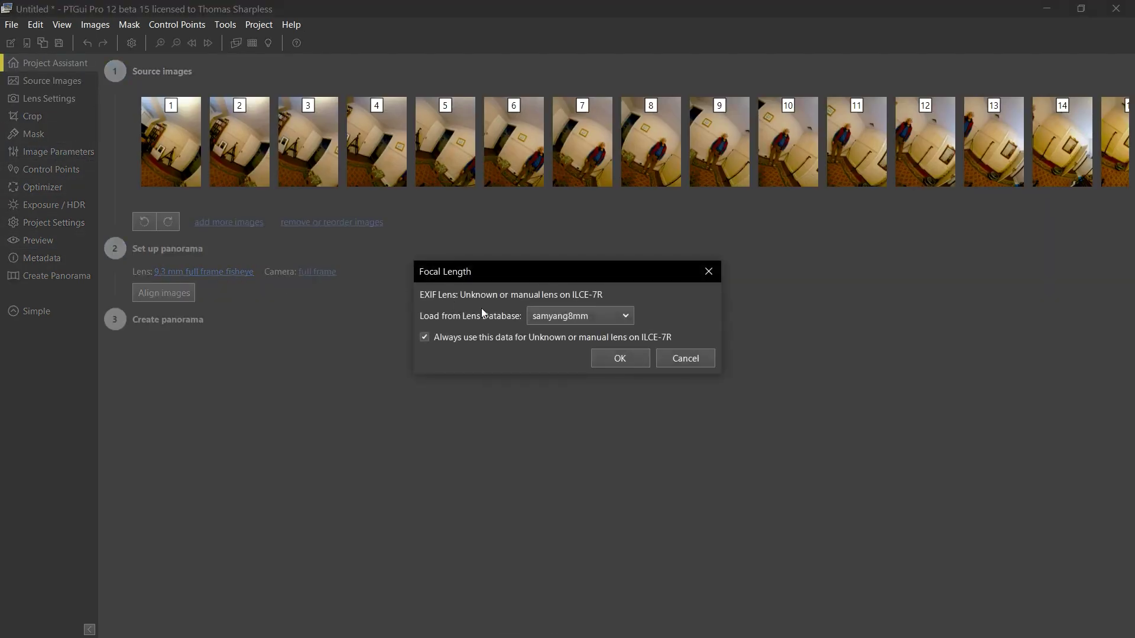
pyautogui.click(597, 316)
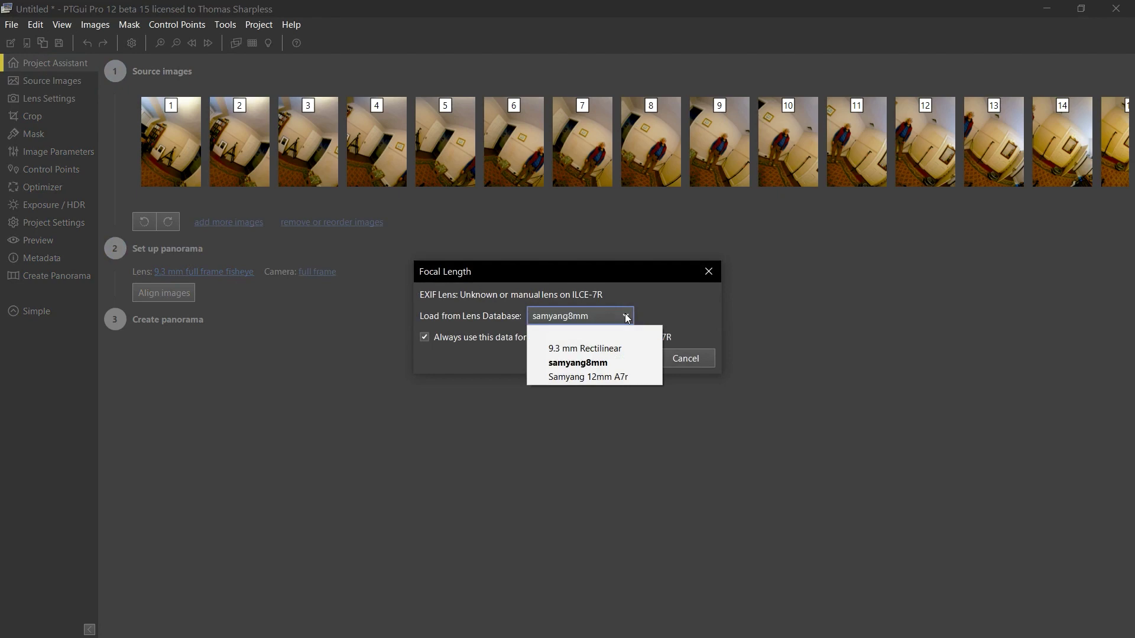
pyautogui.click(596, 377)
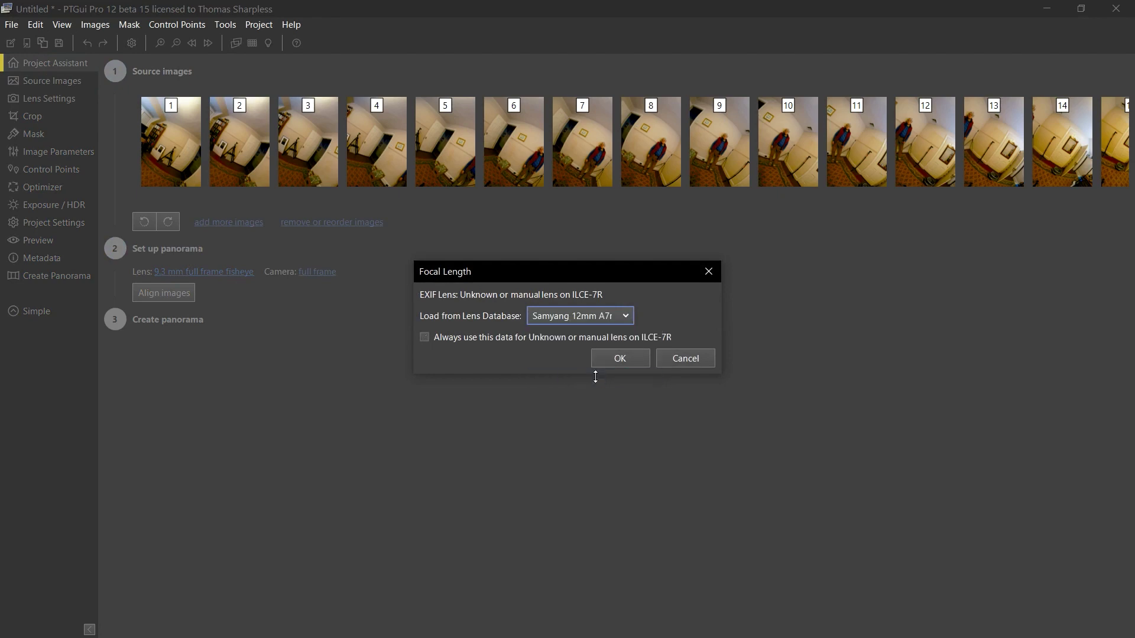
pyautogui.click(626, 360)
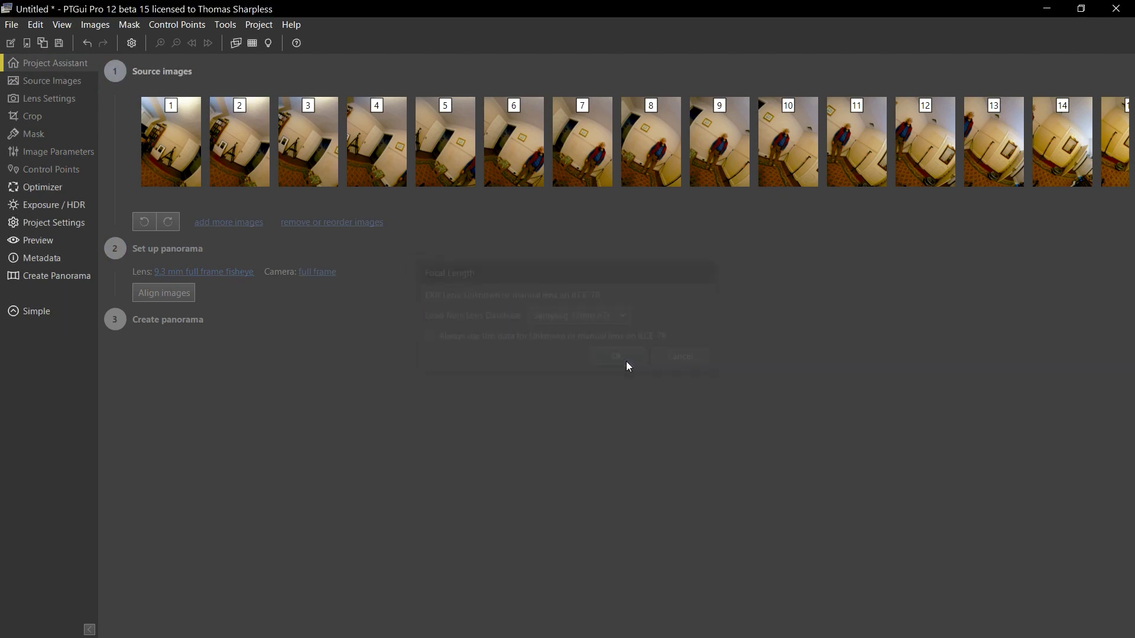
pyautogui.click(161, 297)
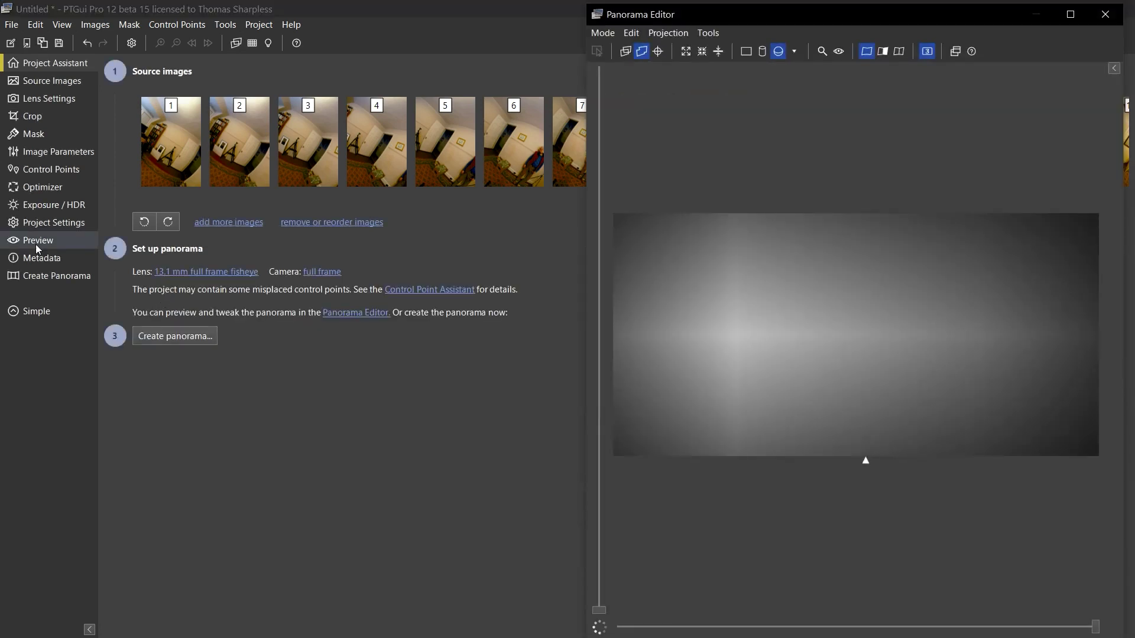
# Widen the Panorama Editor to nearly full screen to show the stitched room panorama.
pyautogui.moveTo(467, 179)
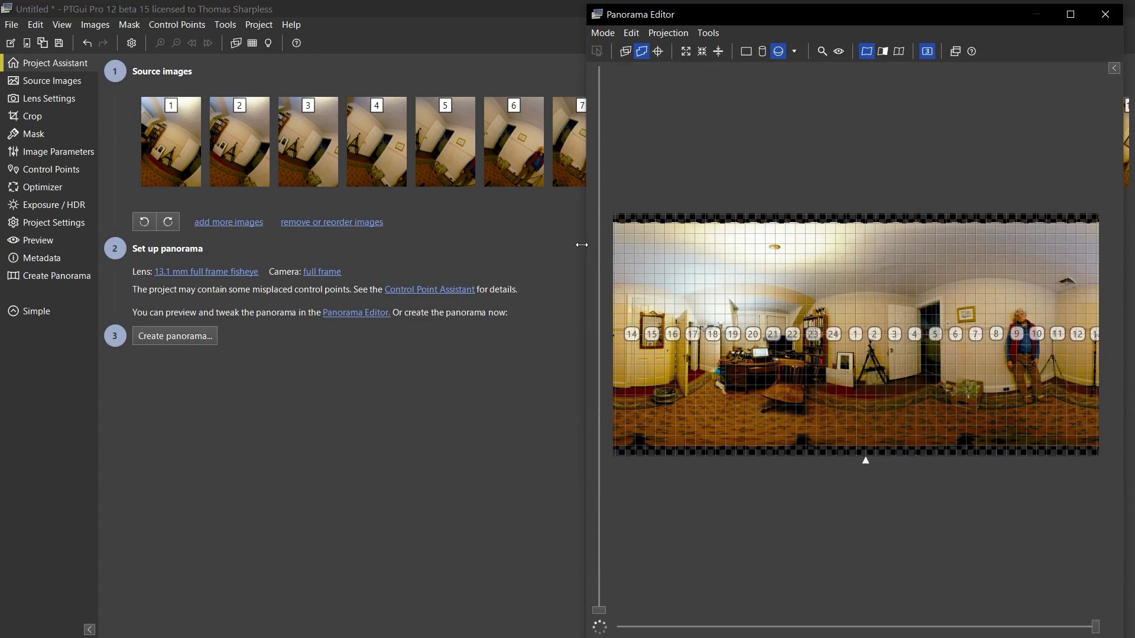
pyautogui.moveTo(582, 245); pyautogui.dragTo(69, 212)
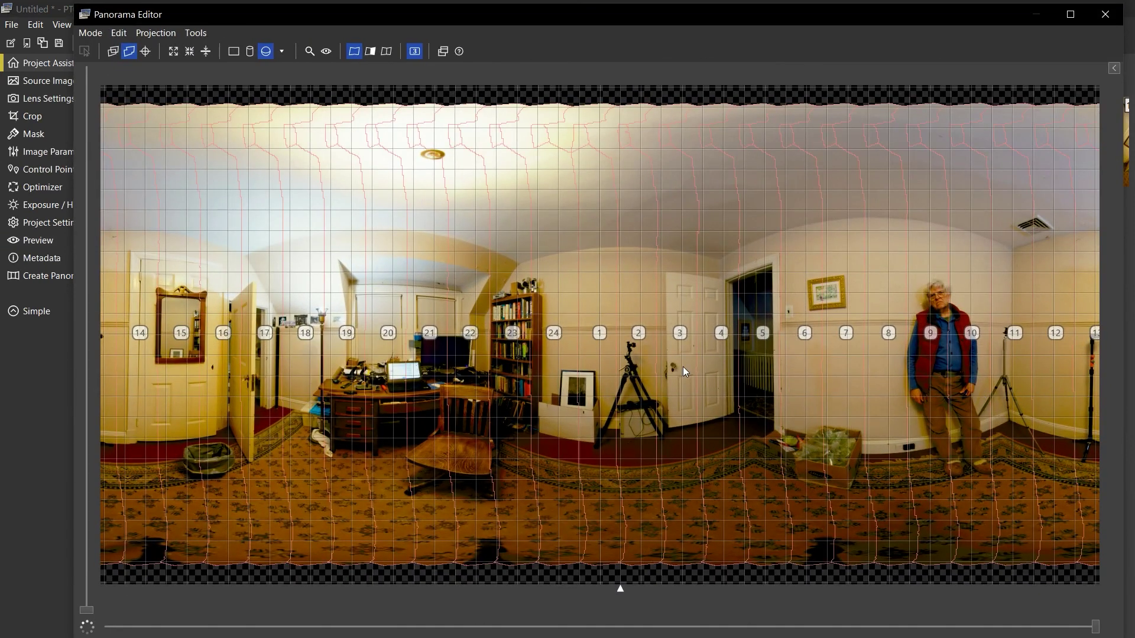
pyautogui.moveTo(74, 266); pyautogui.dragTo(16, 266)
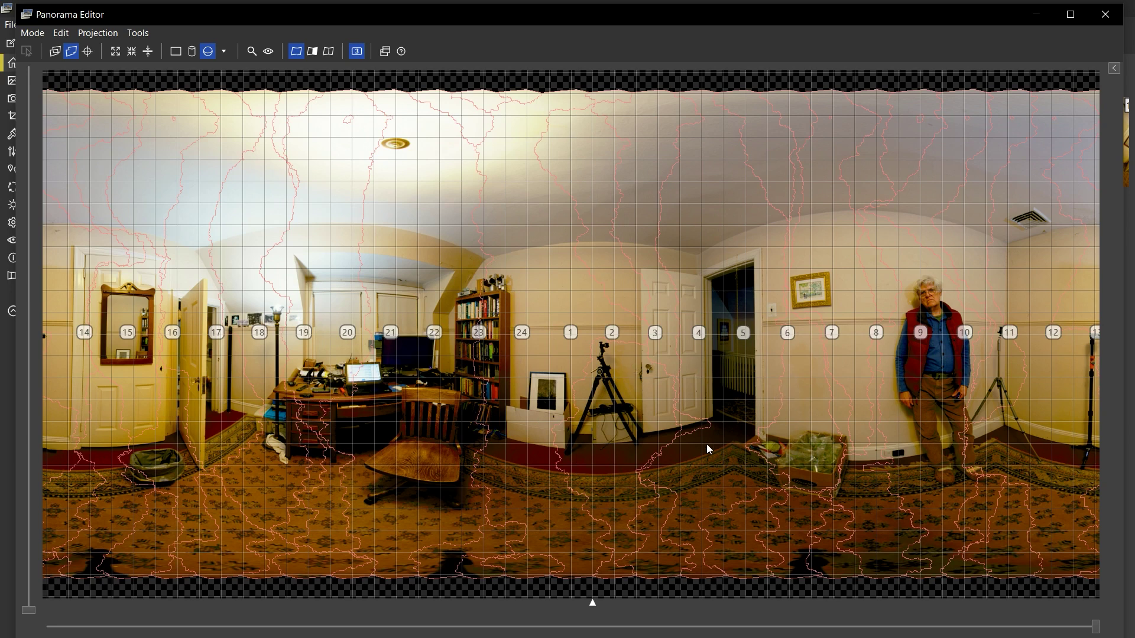
# Uncheck Find optimum seams under Blending and close the Panorama Editor.
pyautogui.click(1114, 68)
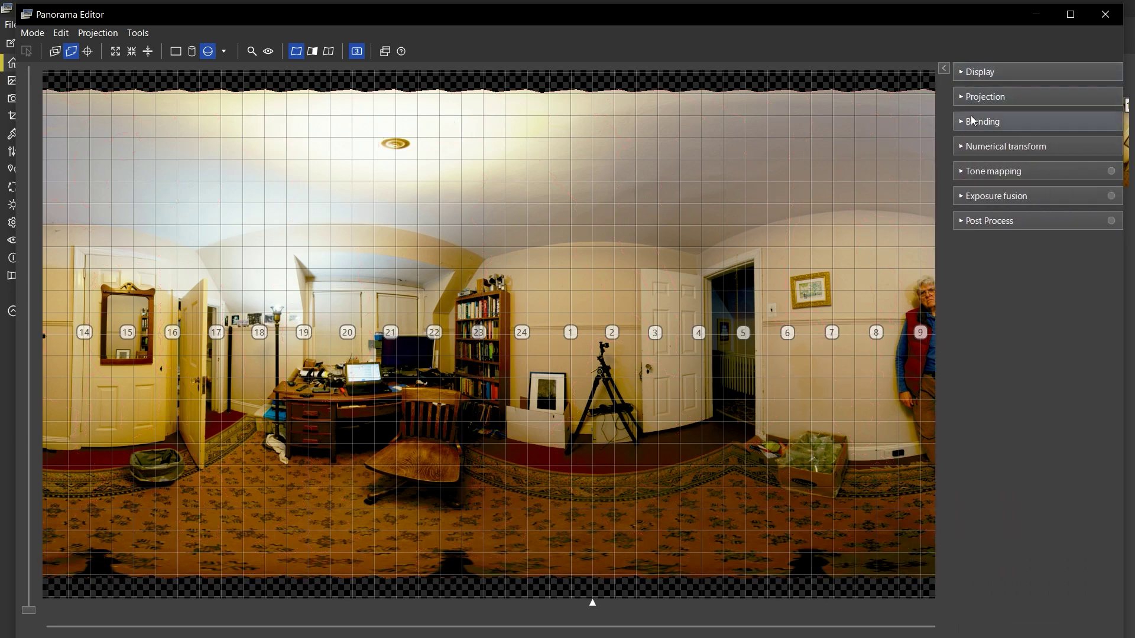
pyautogui.click(973, 120)
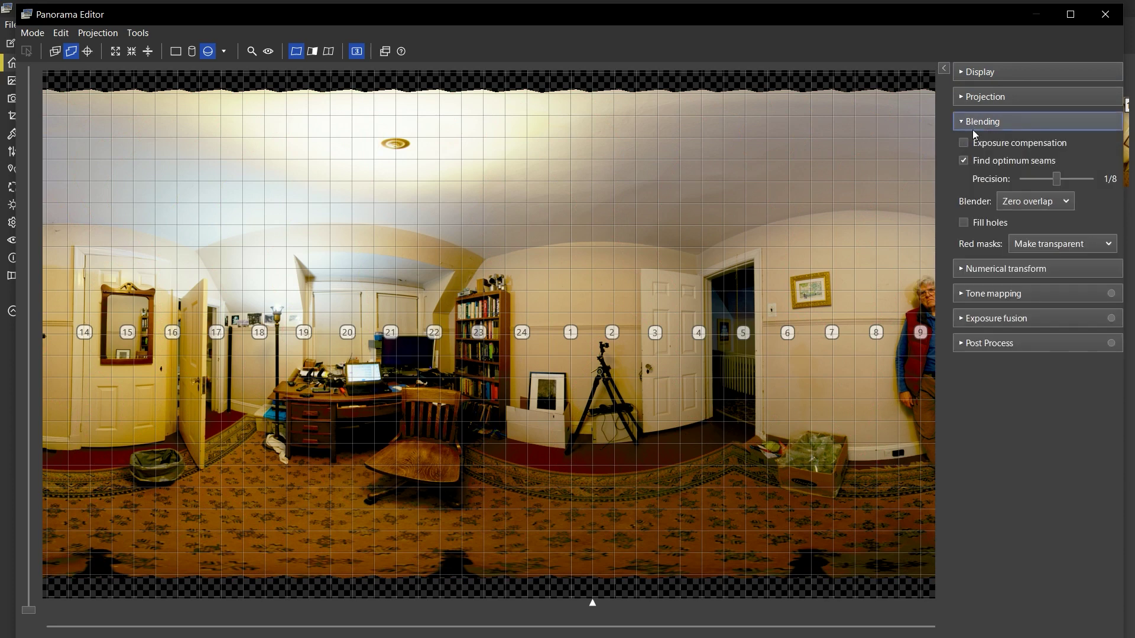
pyautogui.click(965, 161)
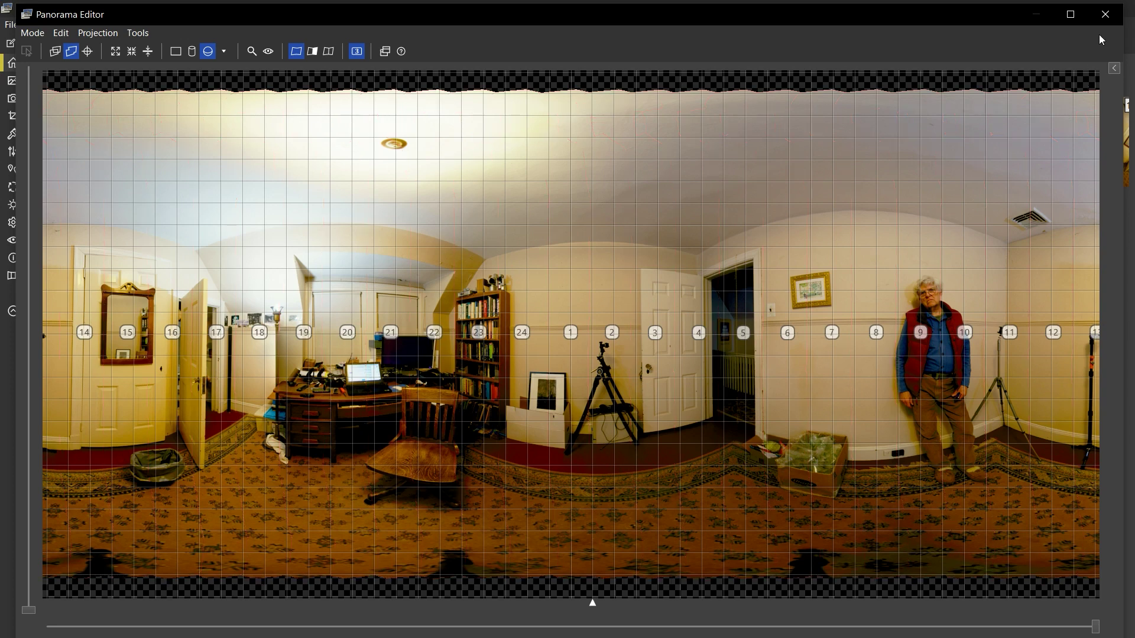
pyautogui.click(1039, 13)
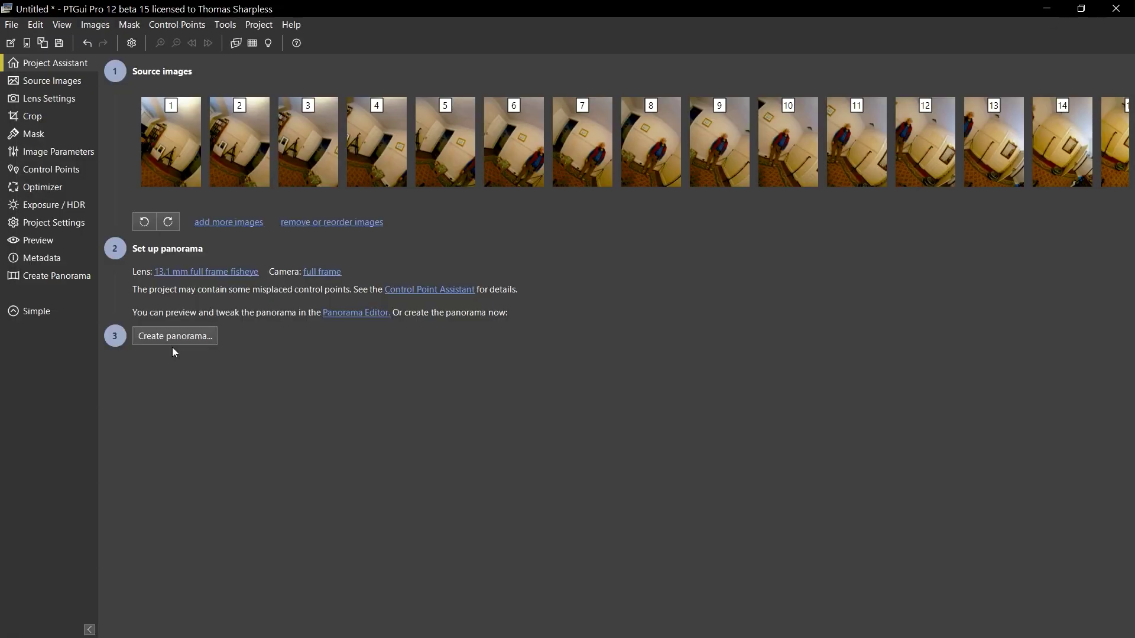
# Remove the existing masks from all source images.
pyautogui.click(33, 135)
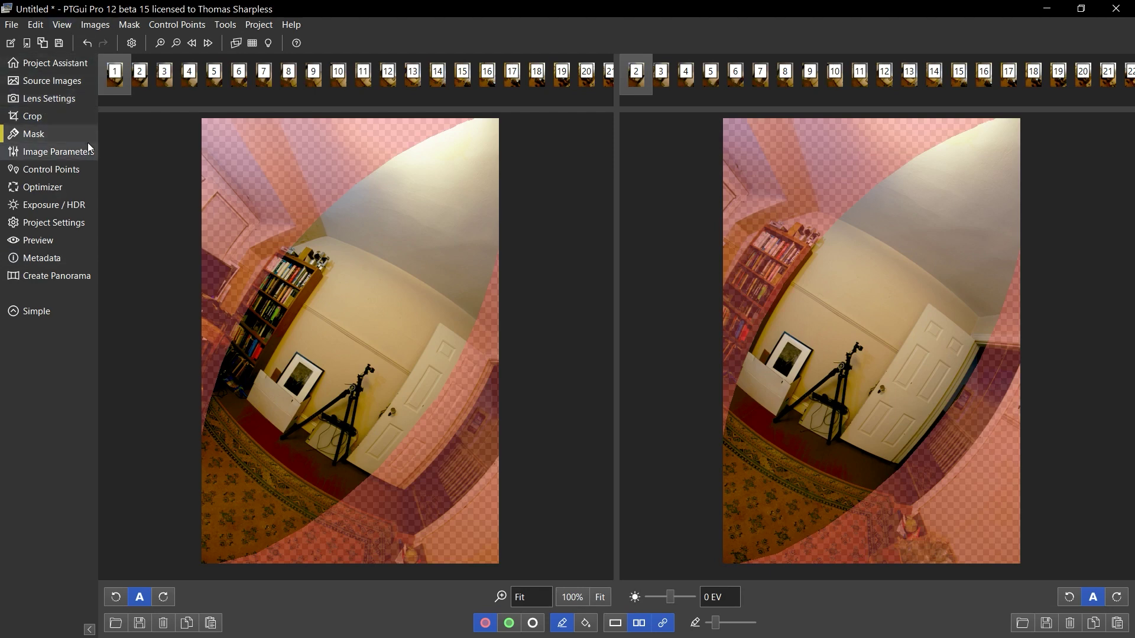
pyautogui.click(58, 80)
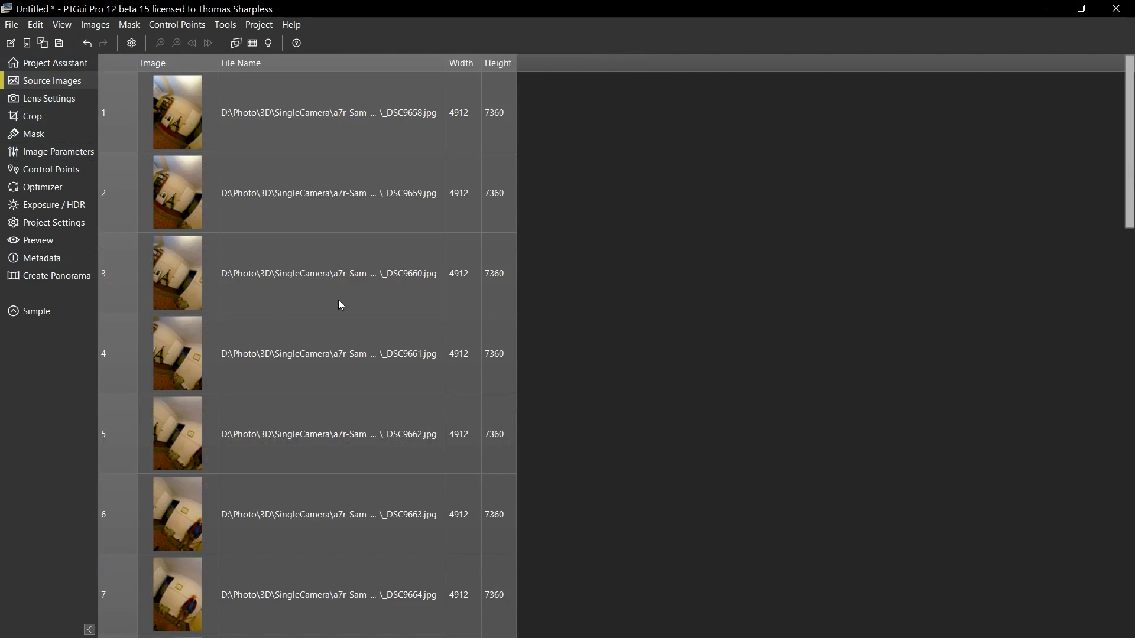
pyautogui.hotkey('ctrl', 'a')
pyautogui.rightClick(347, 326)
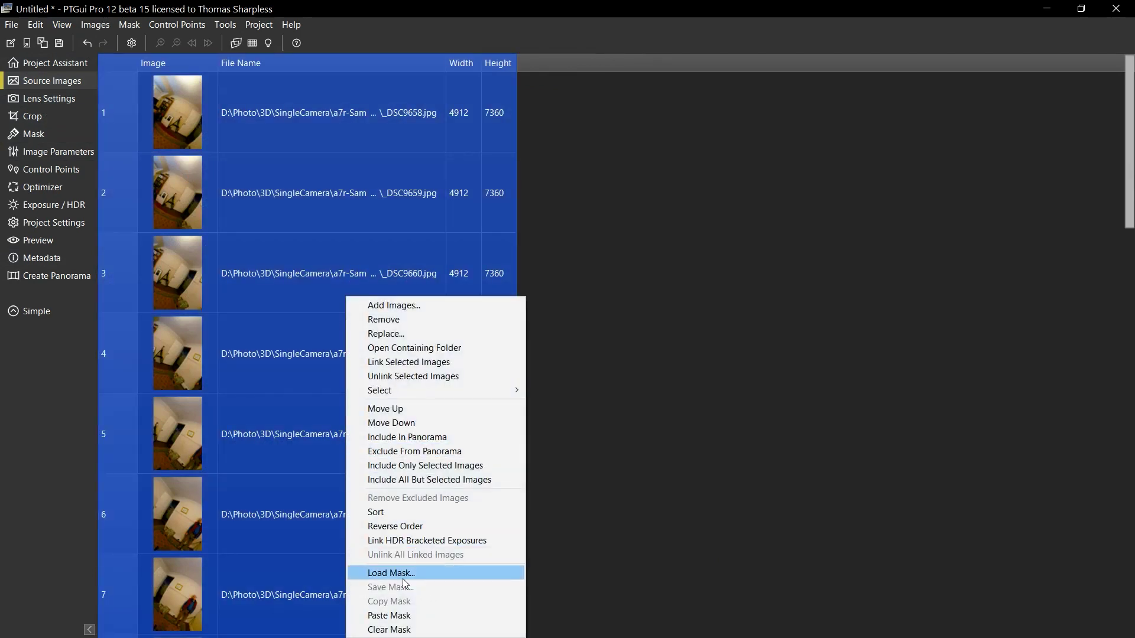
pyautogui.click(389, 629)
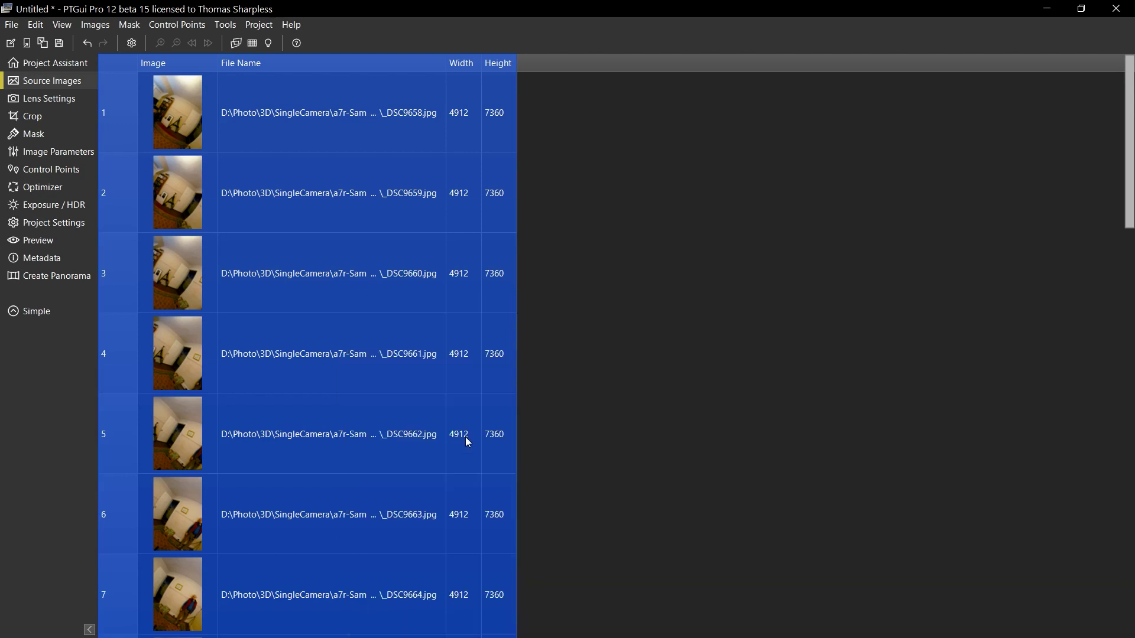
# Load the L-adj.png sector mask onto all source images and check it in the Mask view.
pyautogui.rightClick(401, 450)
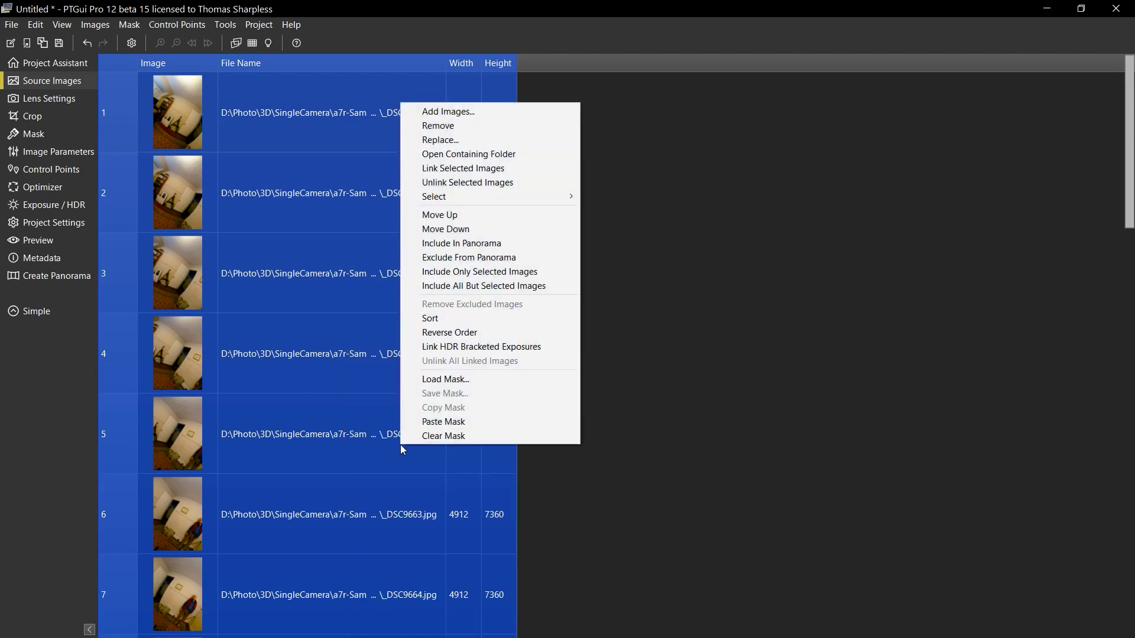
pyautogui.click(431, 381)
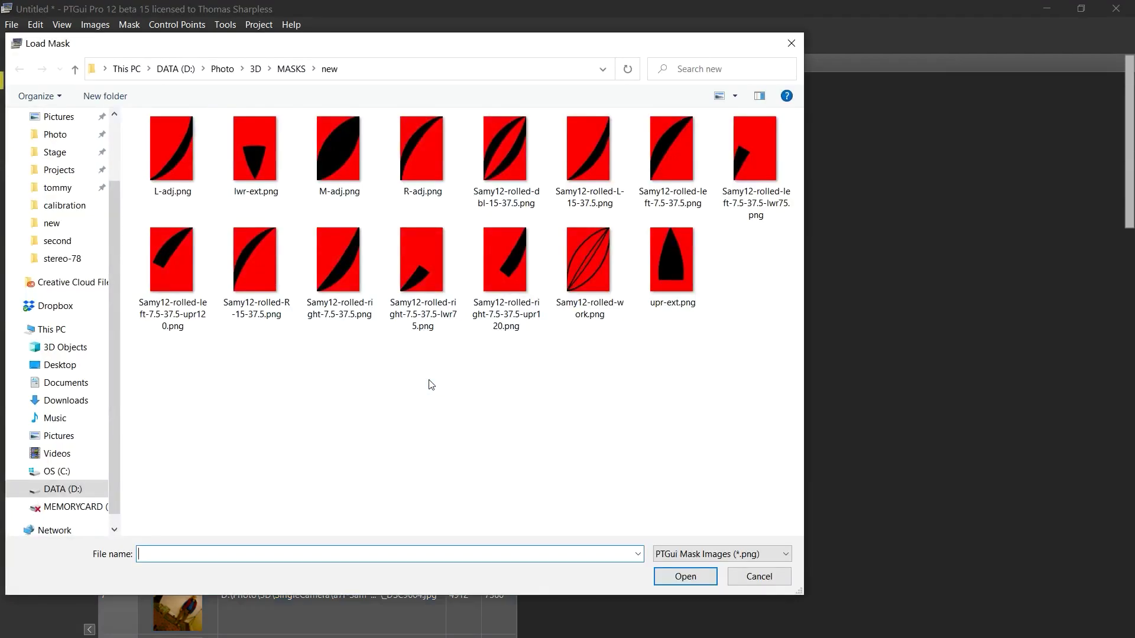
pyautogui.doubleClick(181, 155)
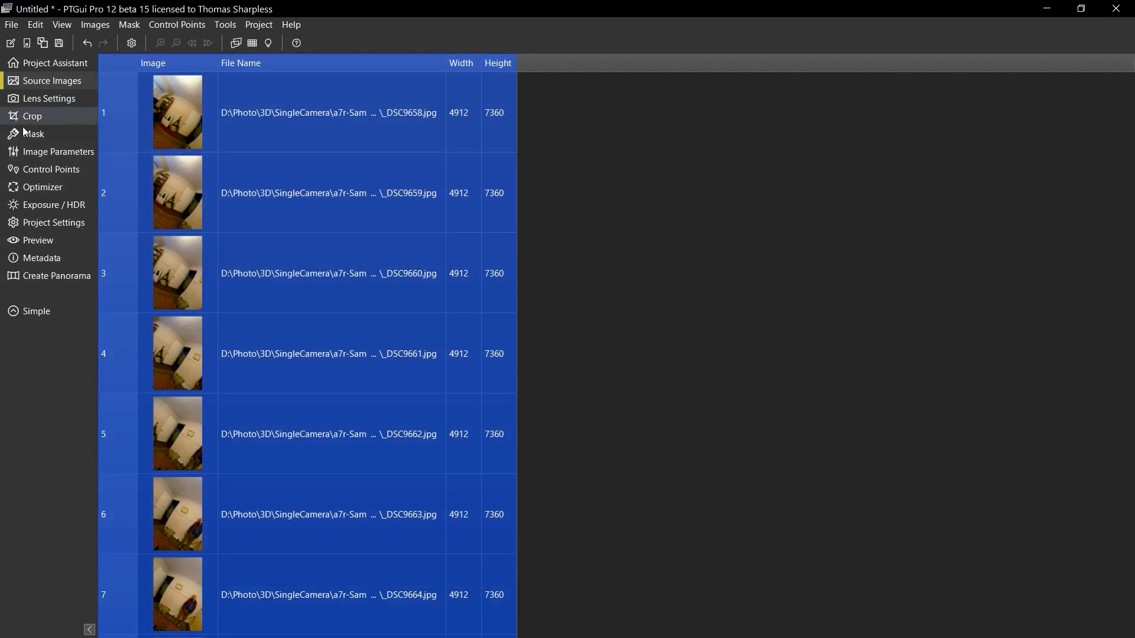
pyautogui.click(34, 134)
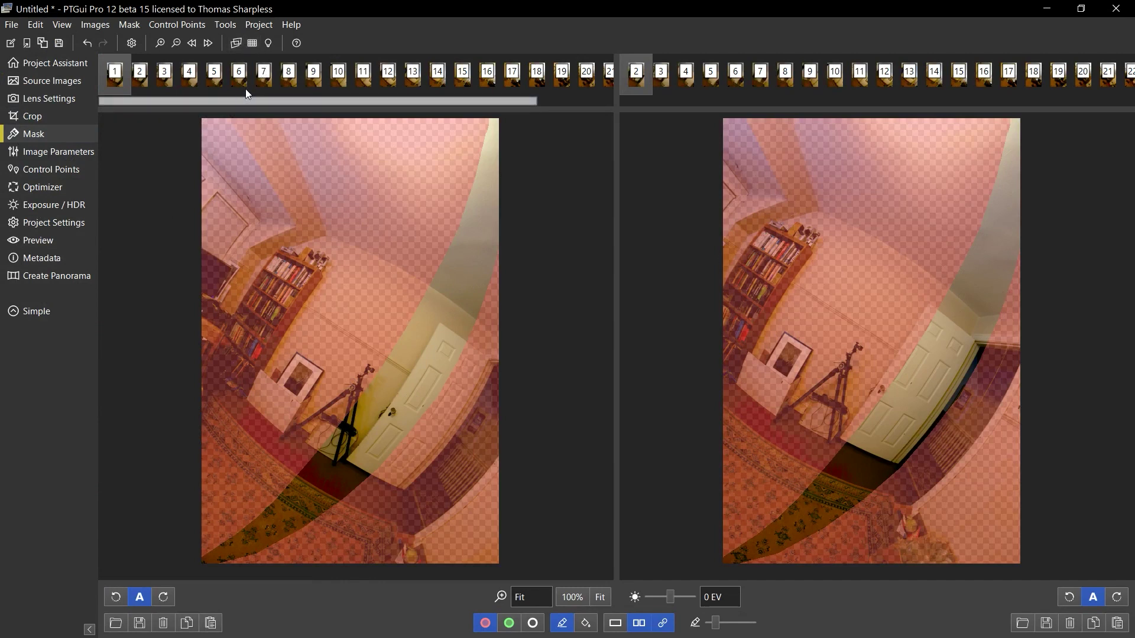
pyautogui.click(233, 44)
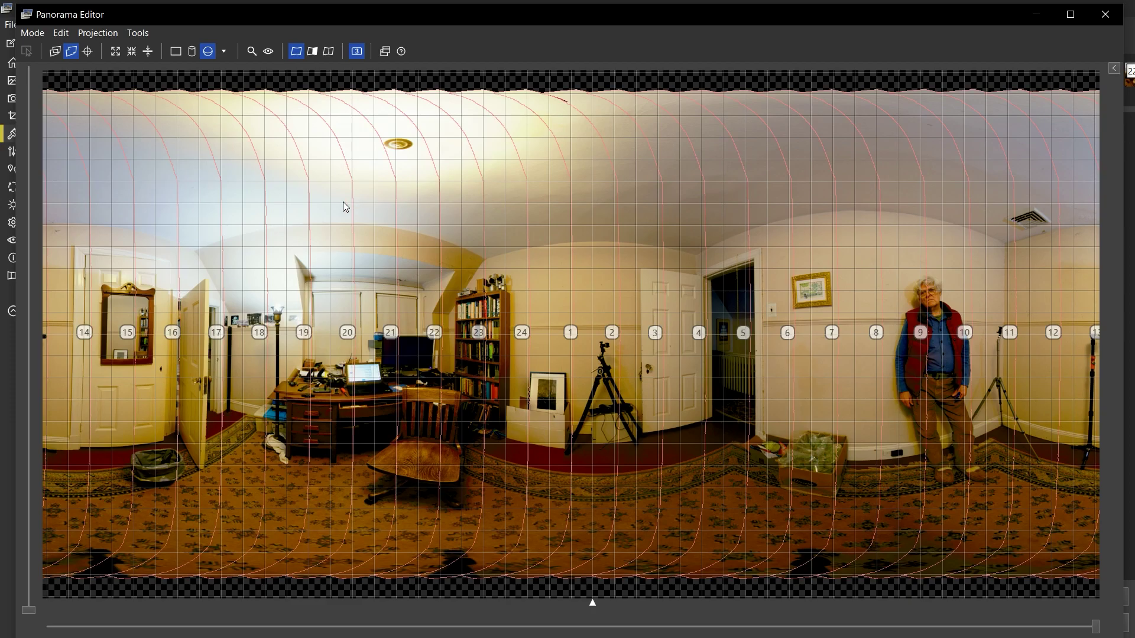
pyautogui.hotkey('ctrl', 'e')
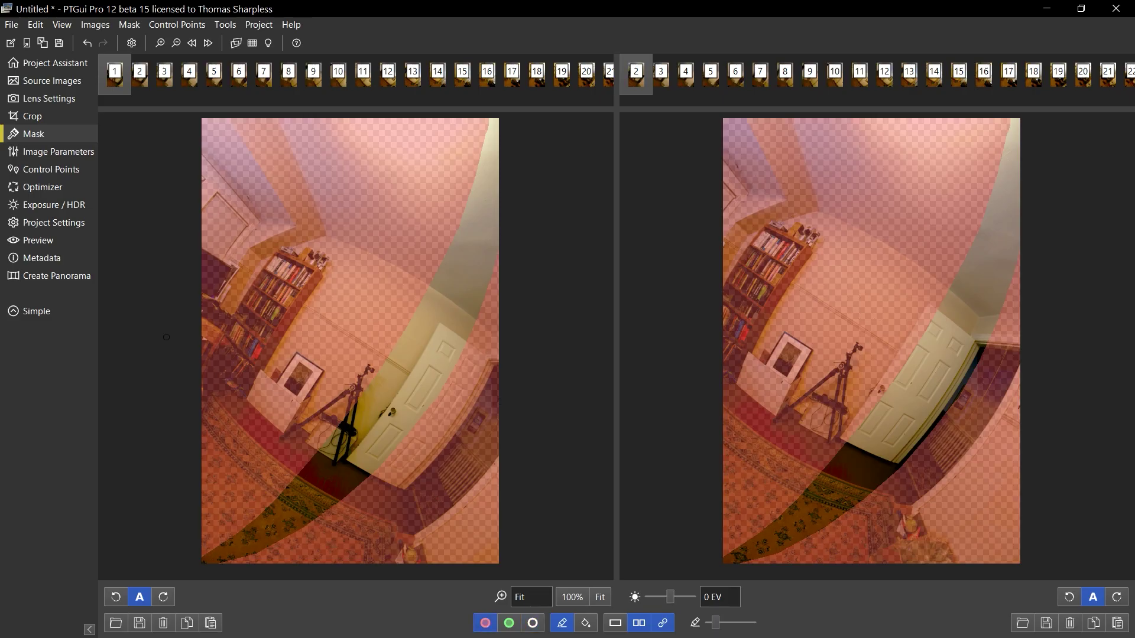
# Rename the panorama output file to tutorial-L.jpg in the stereo-78 folder.
pyautogui.click(52, 278)
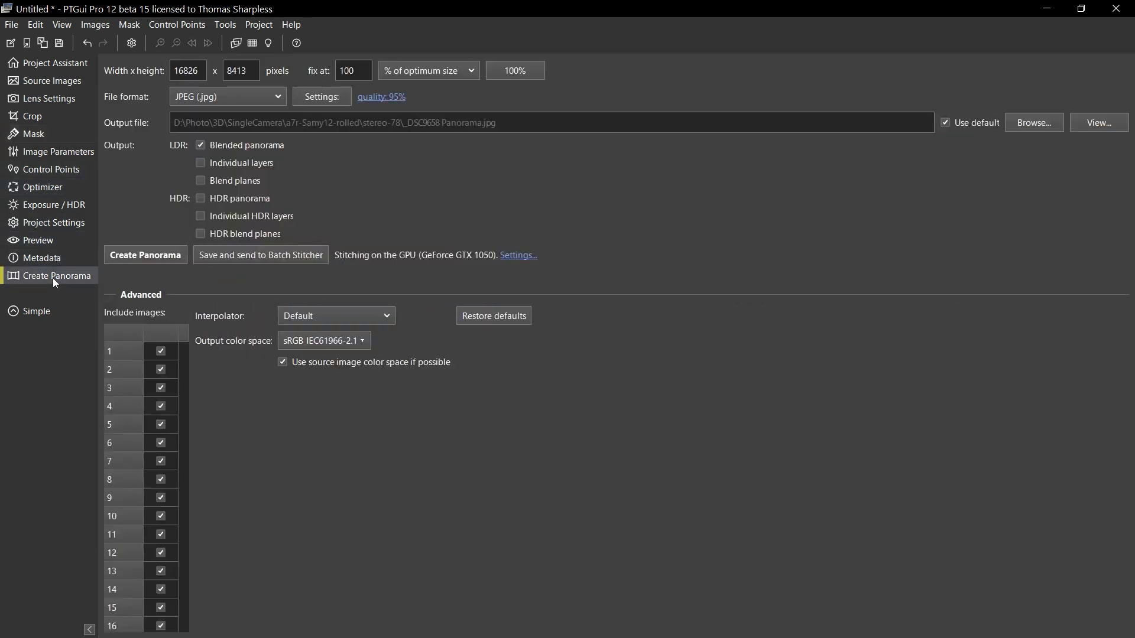
pyautogui.click(481, 122)
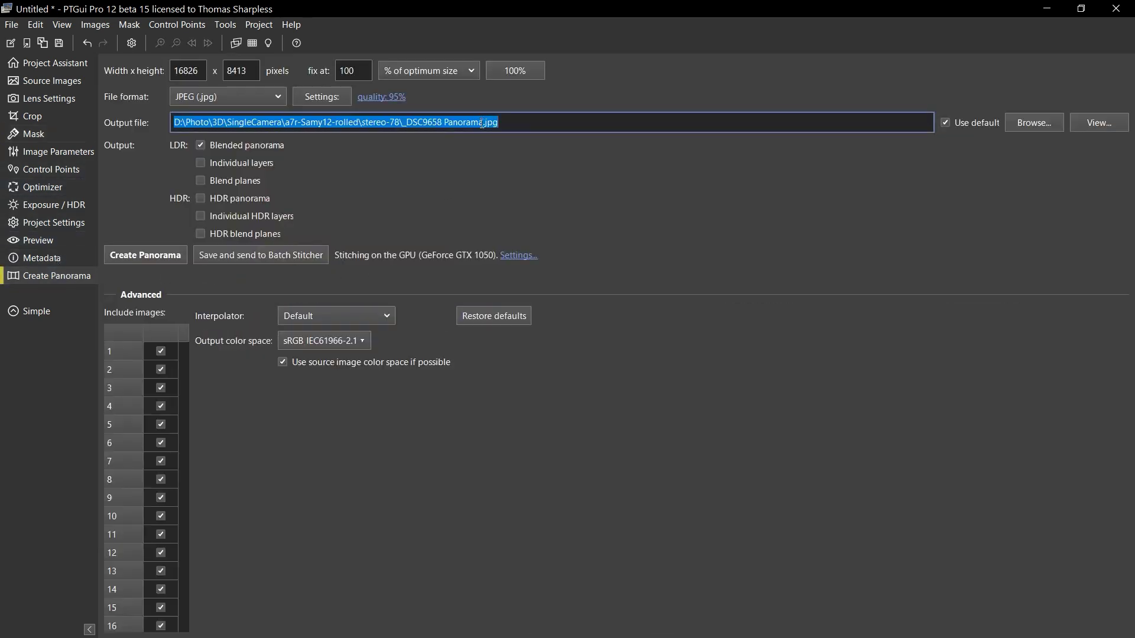
pyautogui.moveTo(482, 122); pyautogui.dragTo(404, 116)
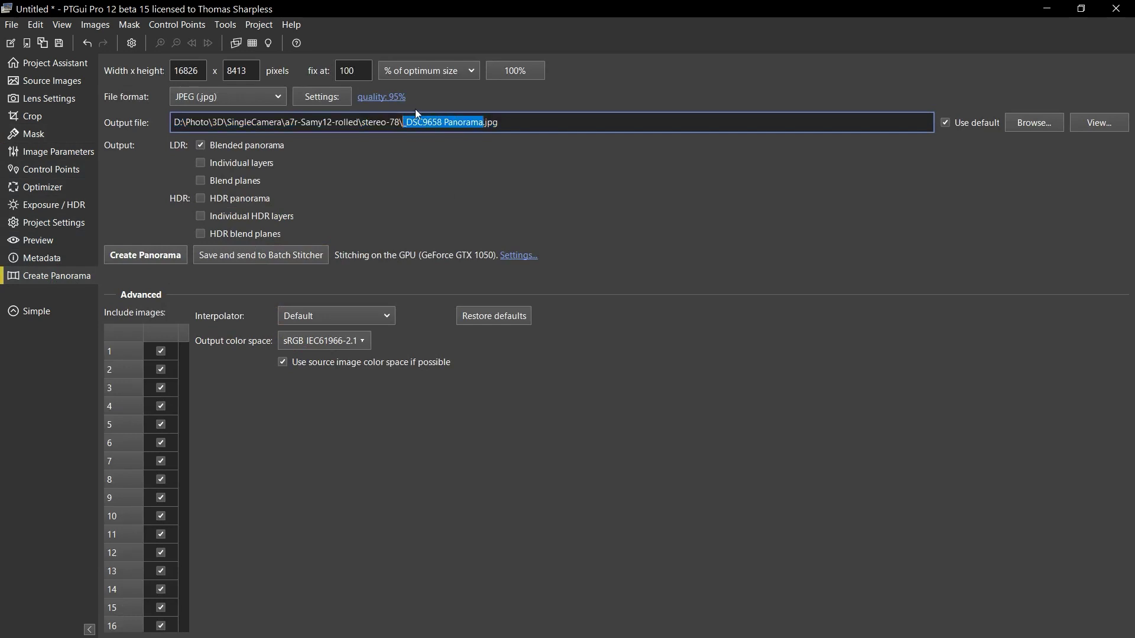
pyautogui.write('tutorial-L')
# Reopen the Panorama Editor and re-enable Find optimum seams under Blending.
pyautogui.click(235, 43)
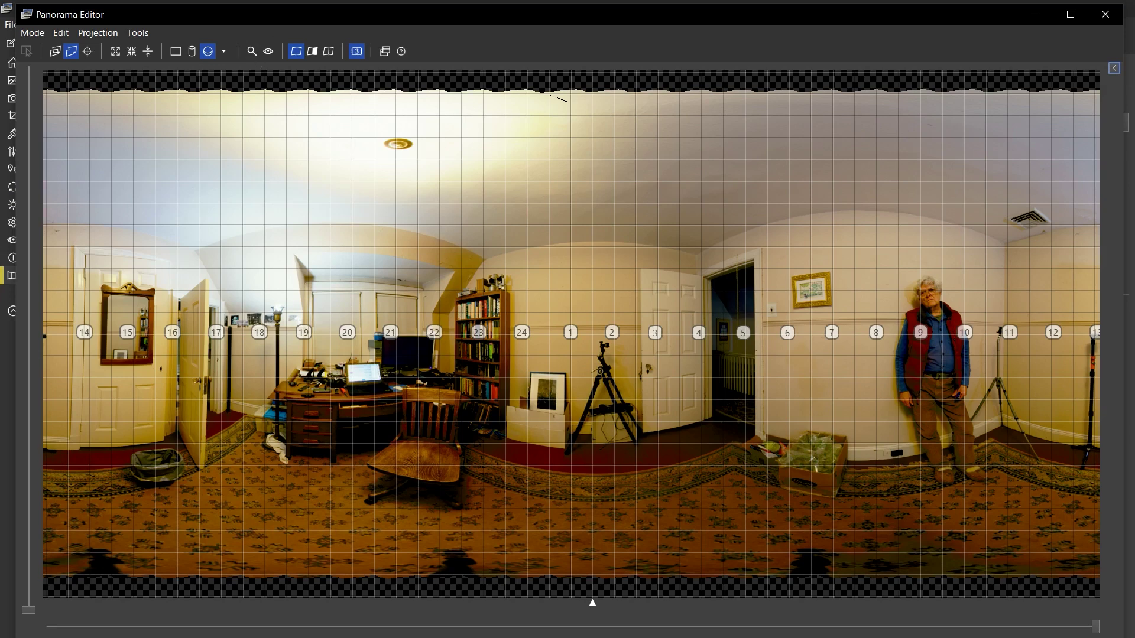
pyautogui.click(1114, 68)
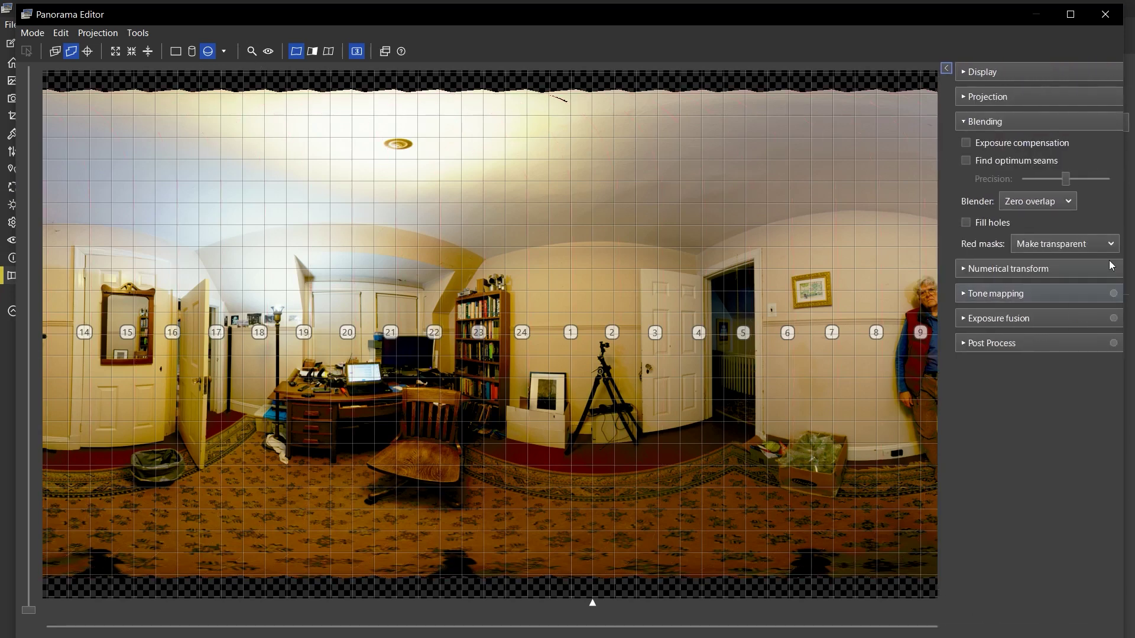
pyautogui.click(966, 165)
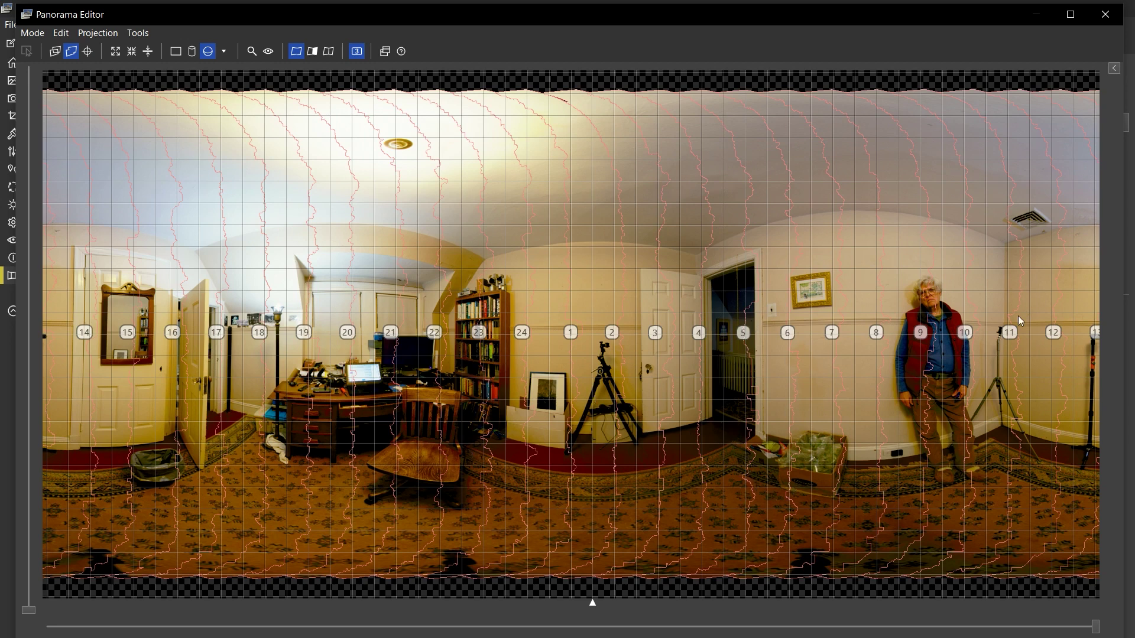
# Apply tone mapping with shadows boosted 0.66 EV, lights reduced 3.19 EV and compression 0.
pyautogui.click(1114, 68)
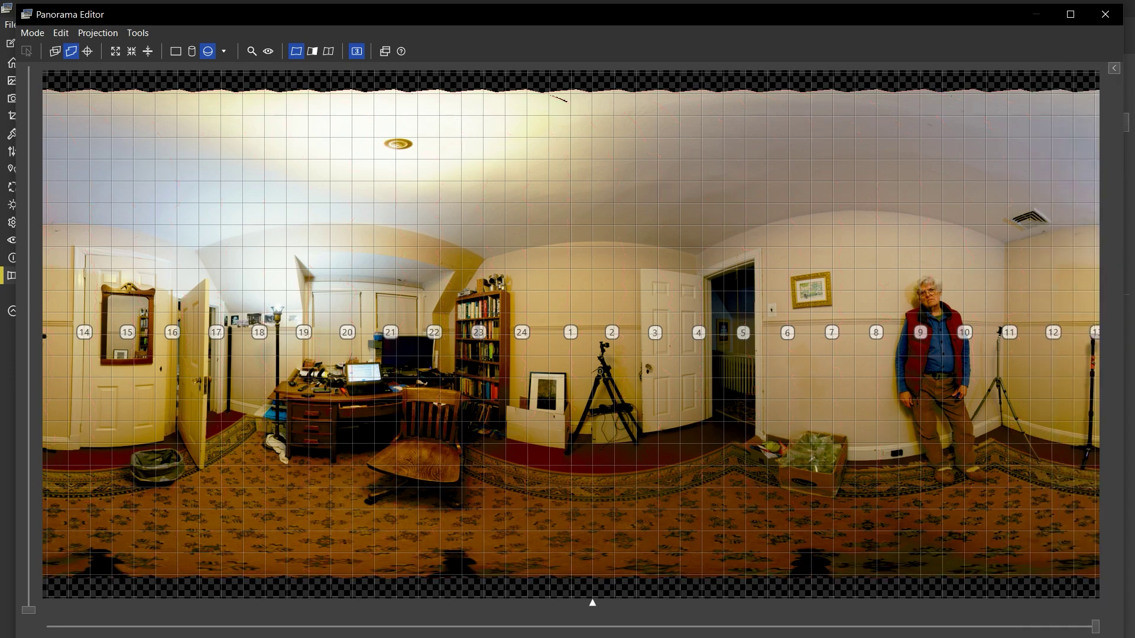
pyautogui.click(1112, 69)
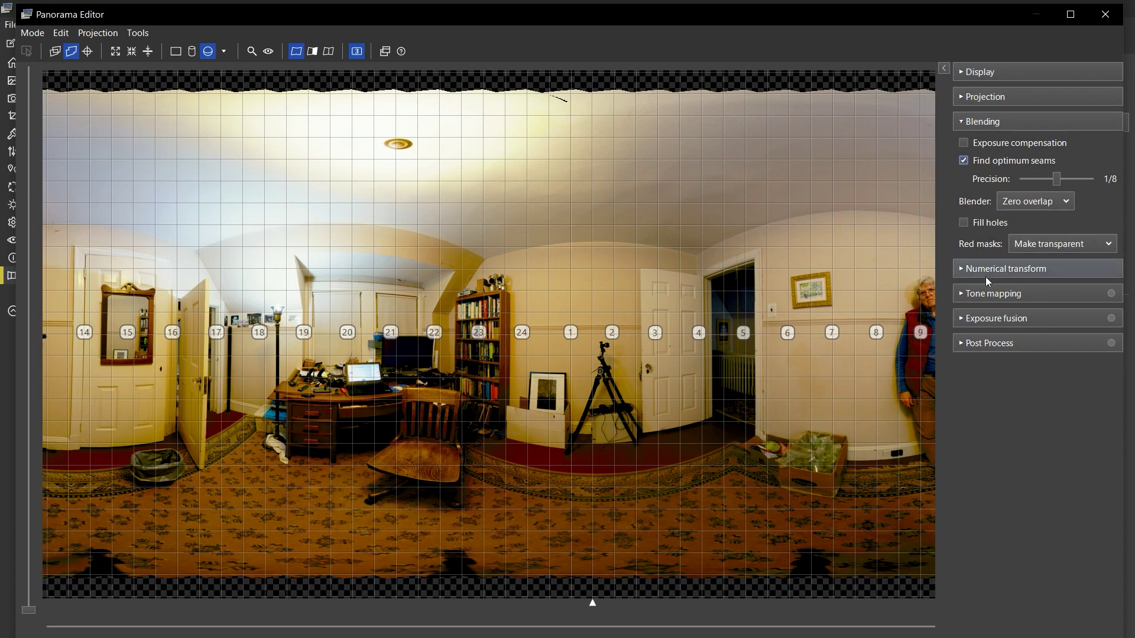
pyautogui.click(974, 295)
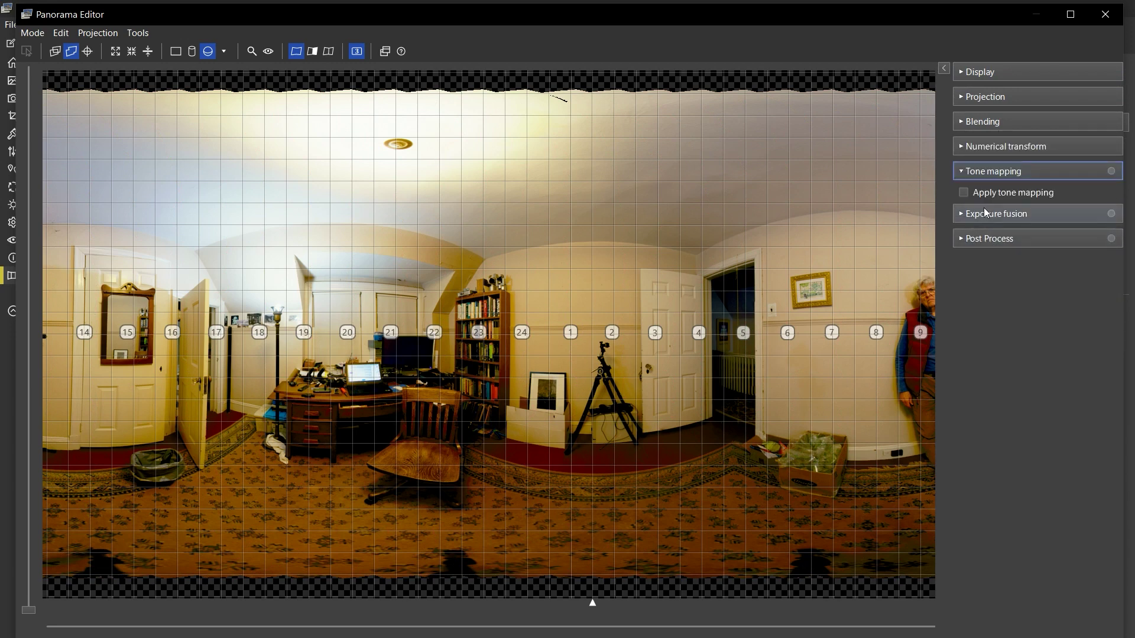
pyautogui.click(965, 192)
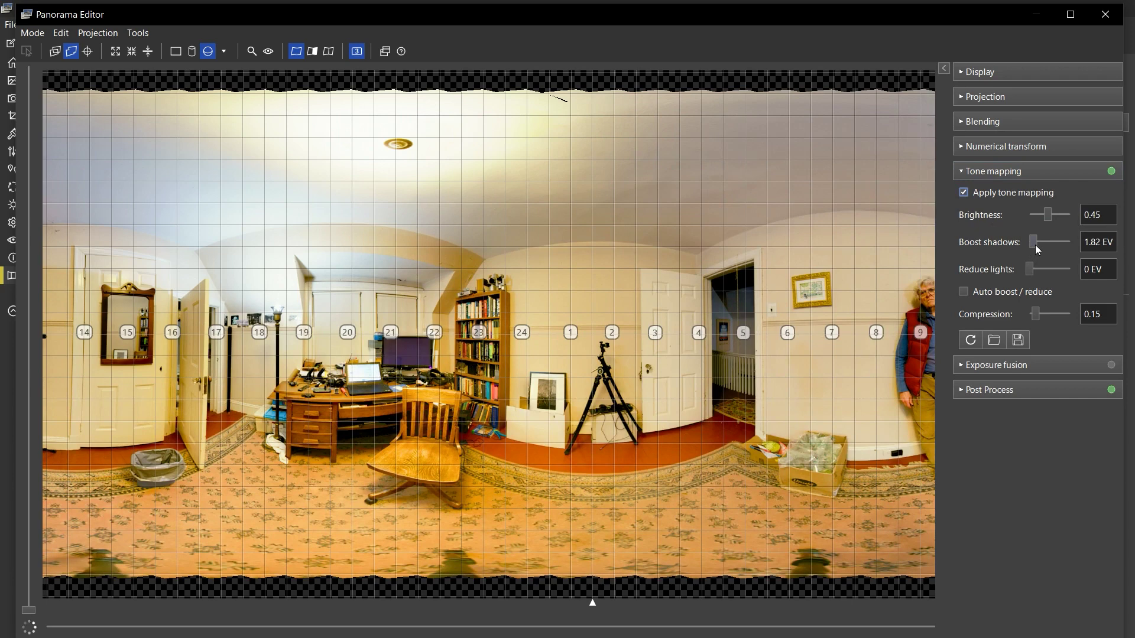
pyautogui.moveTo(1035, 245); pyautogui.dragTo(1033, 244)
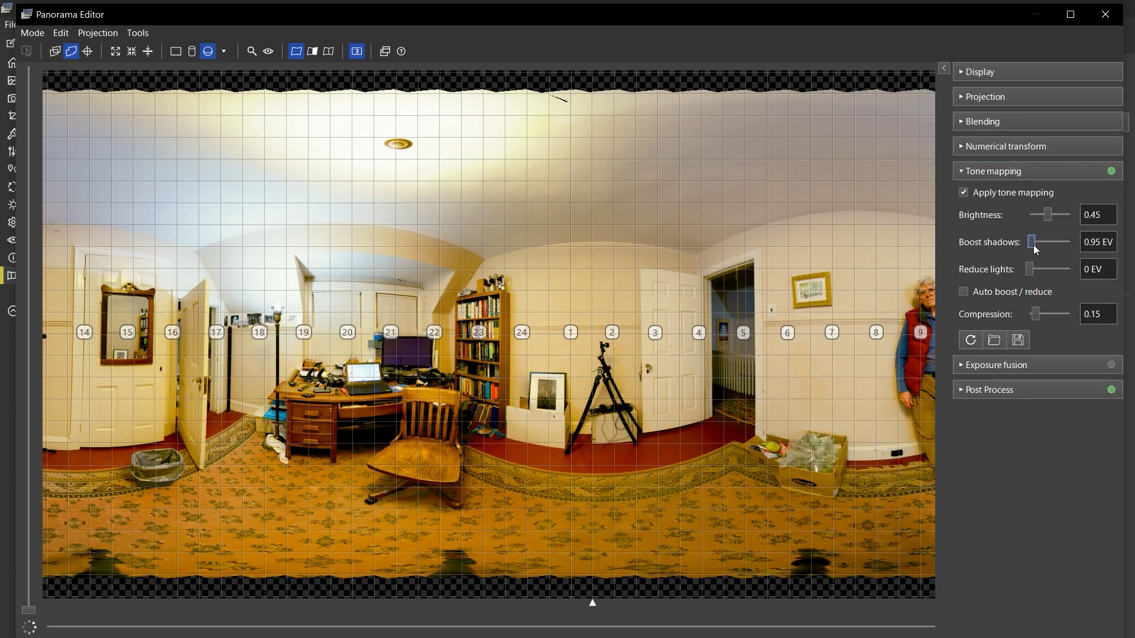
pyautogui.moveTo(1033, 245); pyautogui.dragTo(1033, 245)
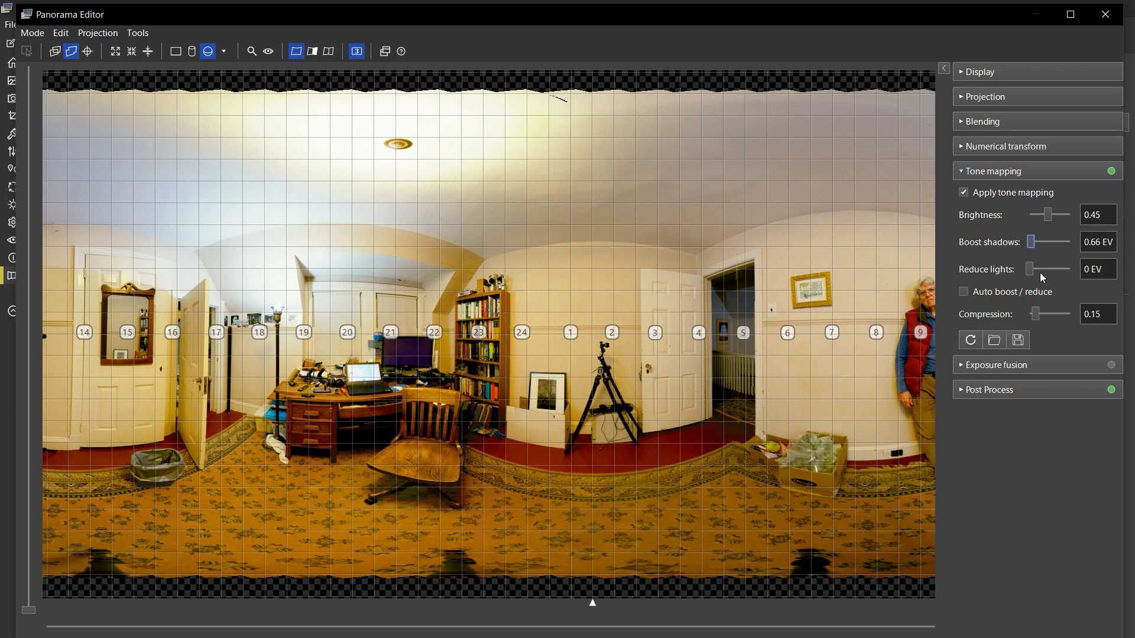
pyautogui.moveTo(1034, 271); pyautogui.dragTo(1043, 272)
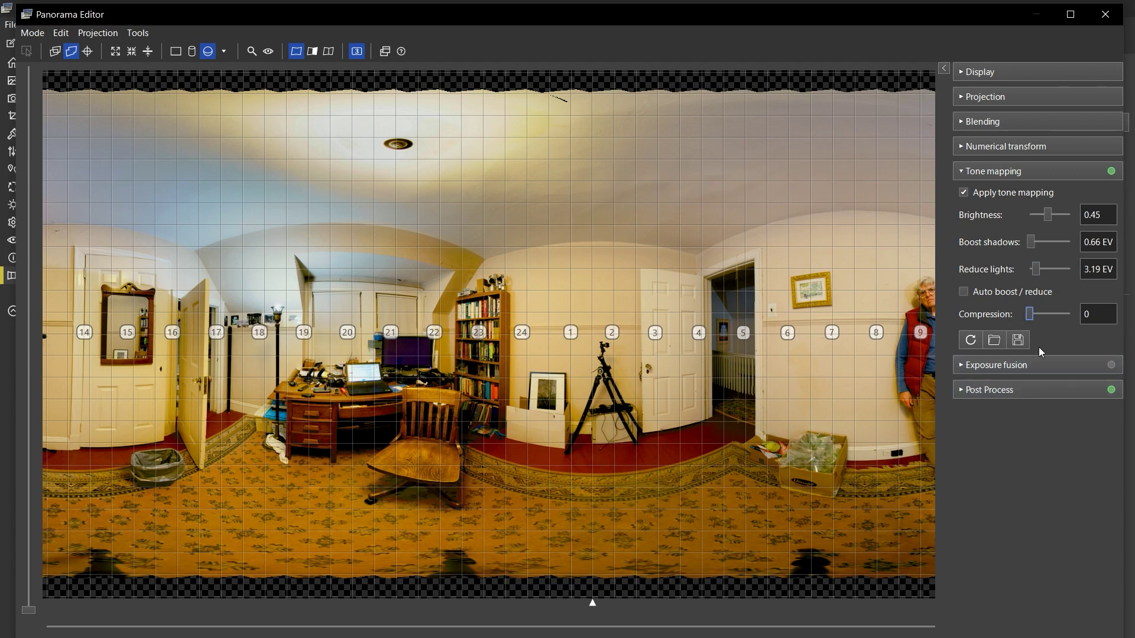
# Set post-process shift to -0.14 and saturation to 117%, then close the Panorama Editor.
pyautogui.click(976, 388)
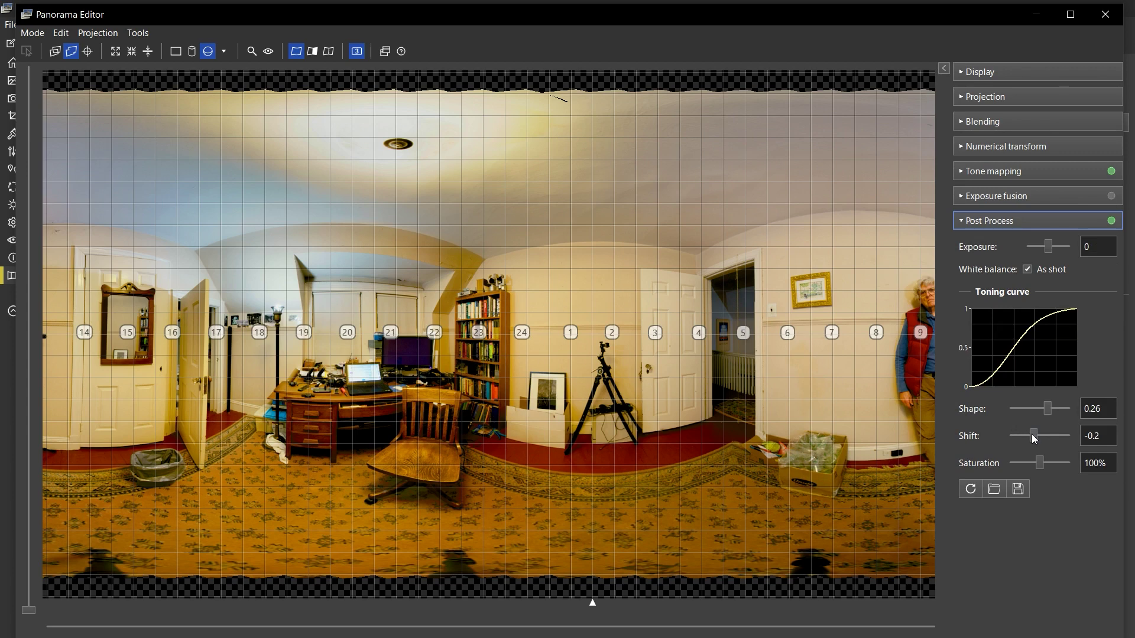
pyautogui.moveTo(1034, 438); pyautogui.dragTo(1034, 438)
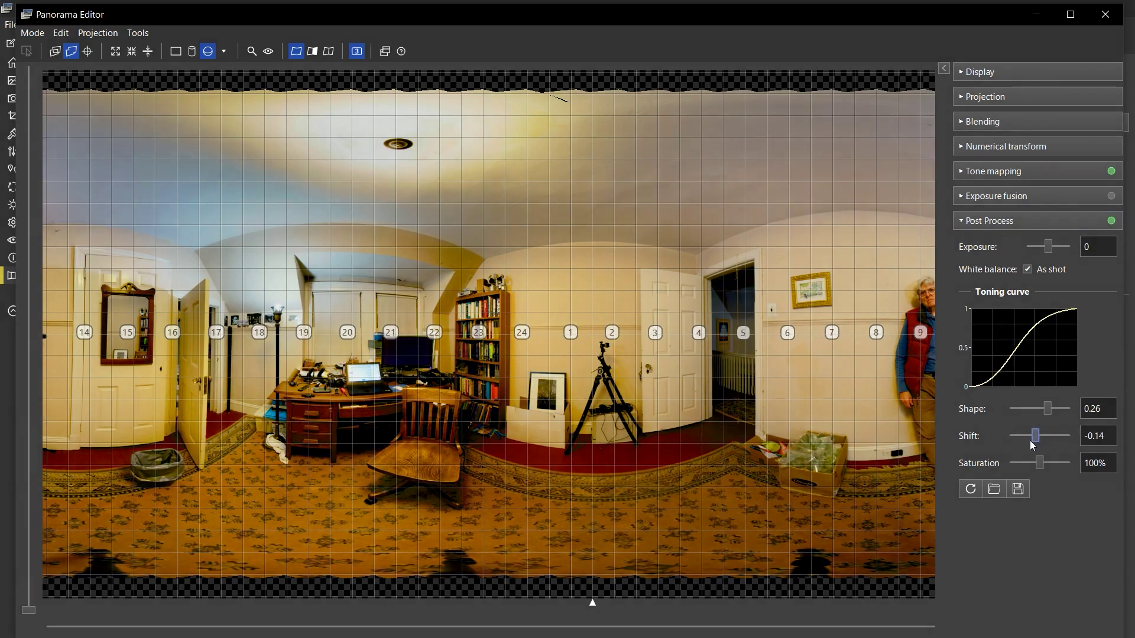
pyautogui.moveTo(1035, 465); pyautogui.dragTo(1045, 463)
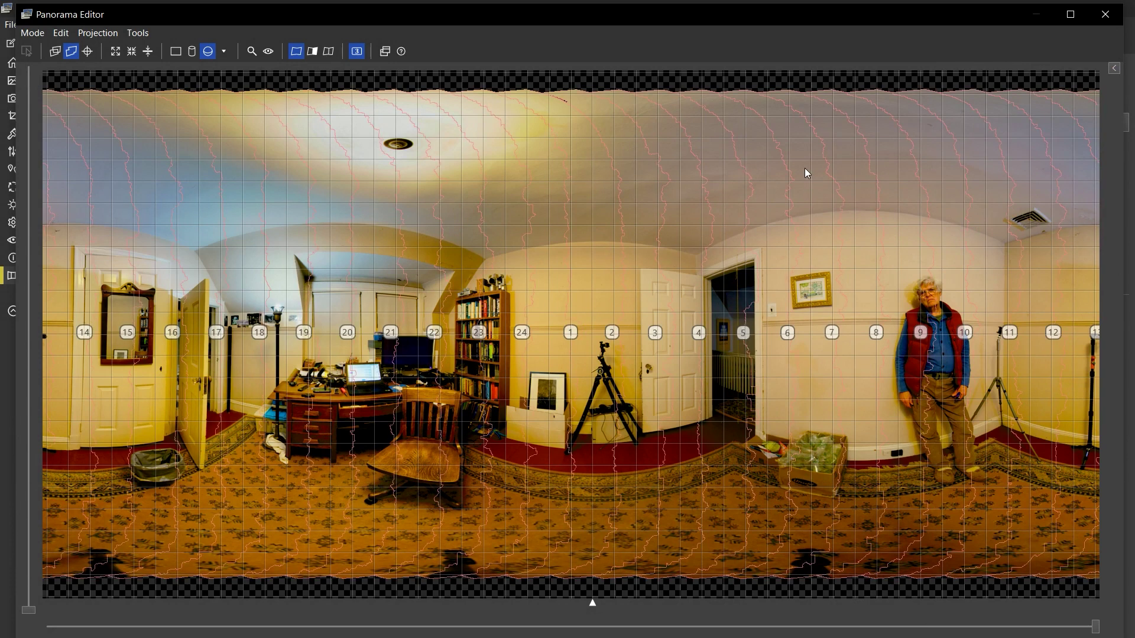
pyautogui.hotkey('alt', 'Tab')
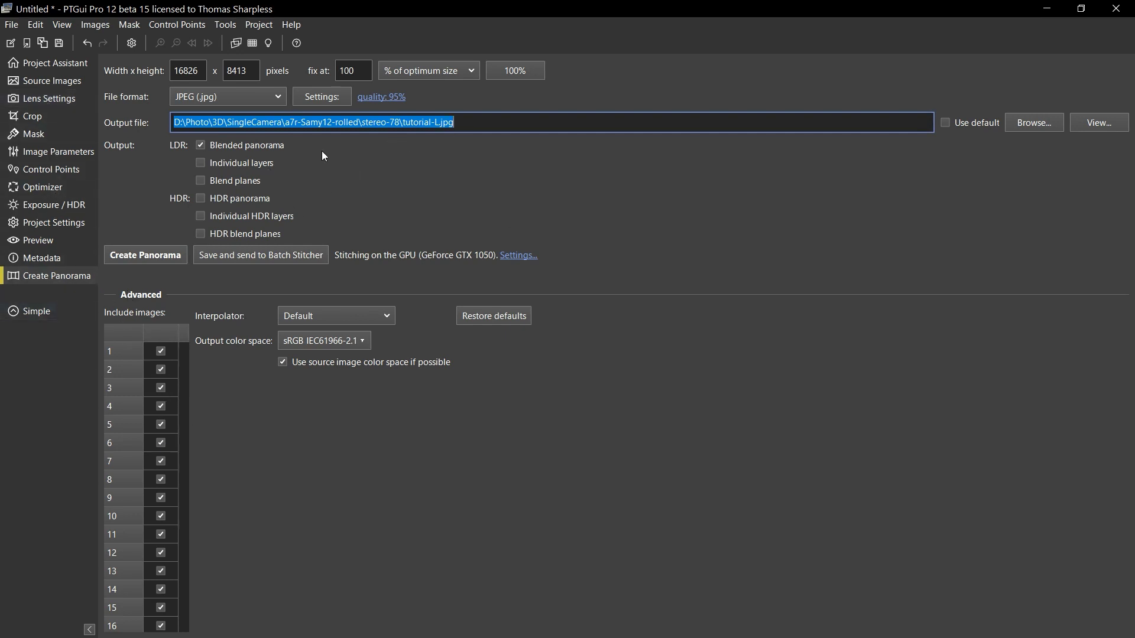
# Stitch the left panorama and save it as tutorial-L.jpg.
pyautogui.click(177, 256)
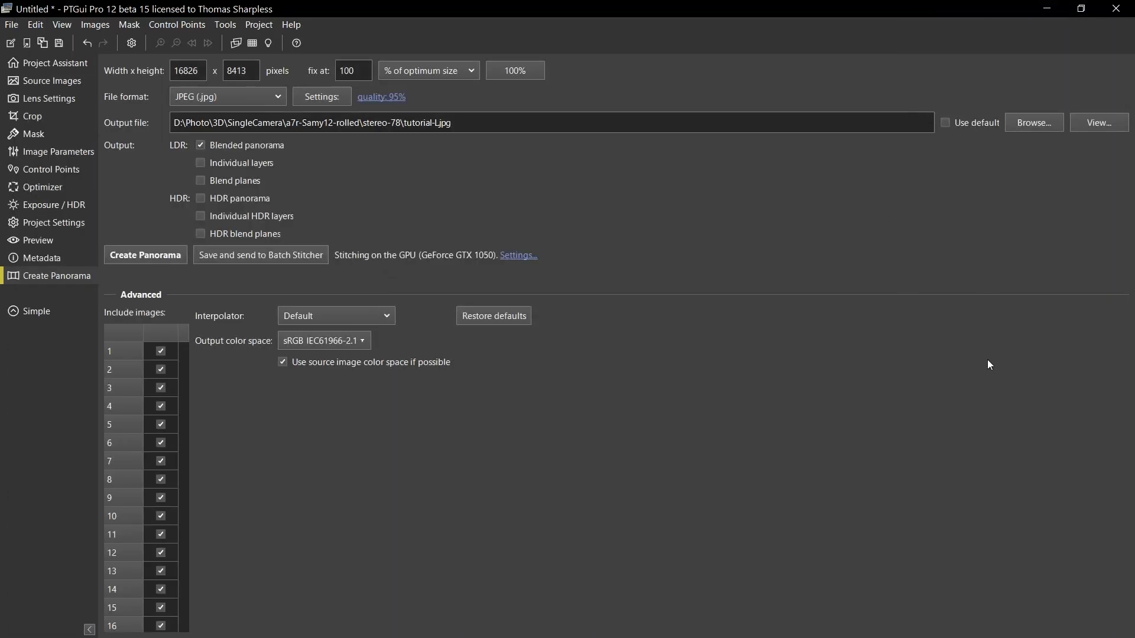
# Clear the existing masks from all source images.
pyautogui.click(47, 81)
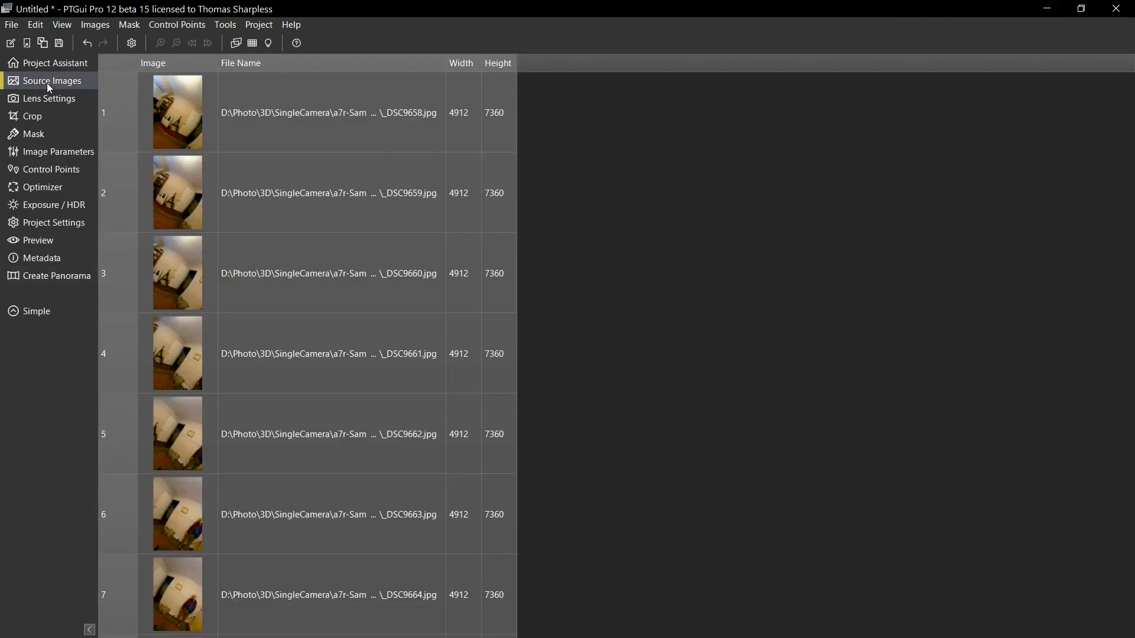
pyautogui.hotkey('ctrl', 'a')
pyautogui.rightClick(302, 251)
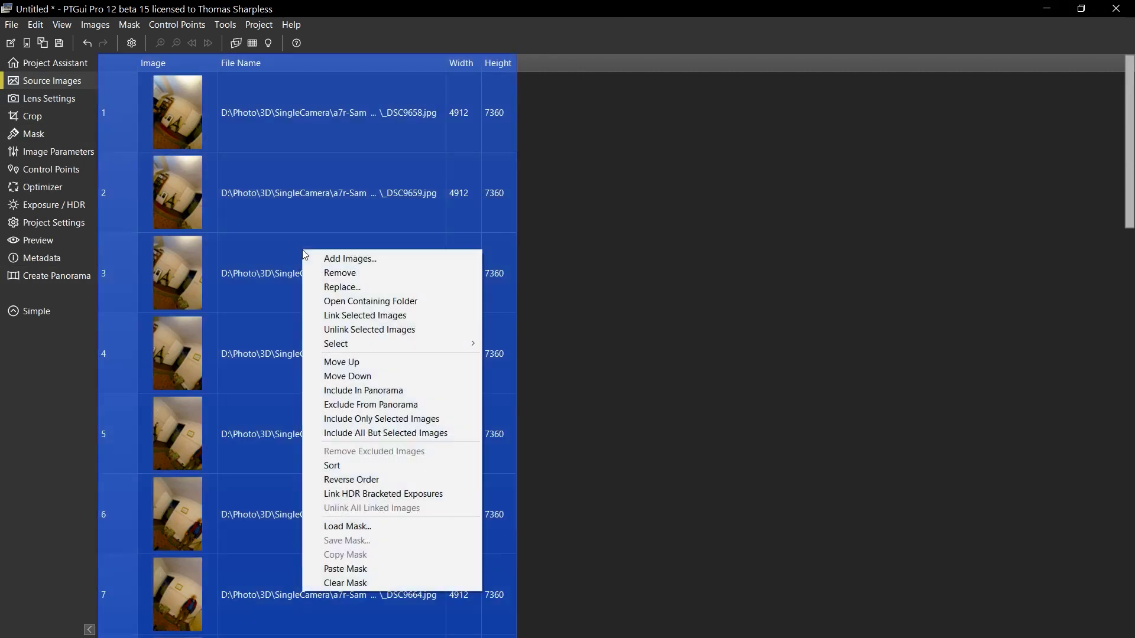
pyautogui.click(348, 583)
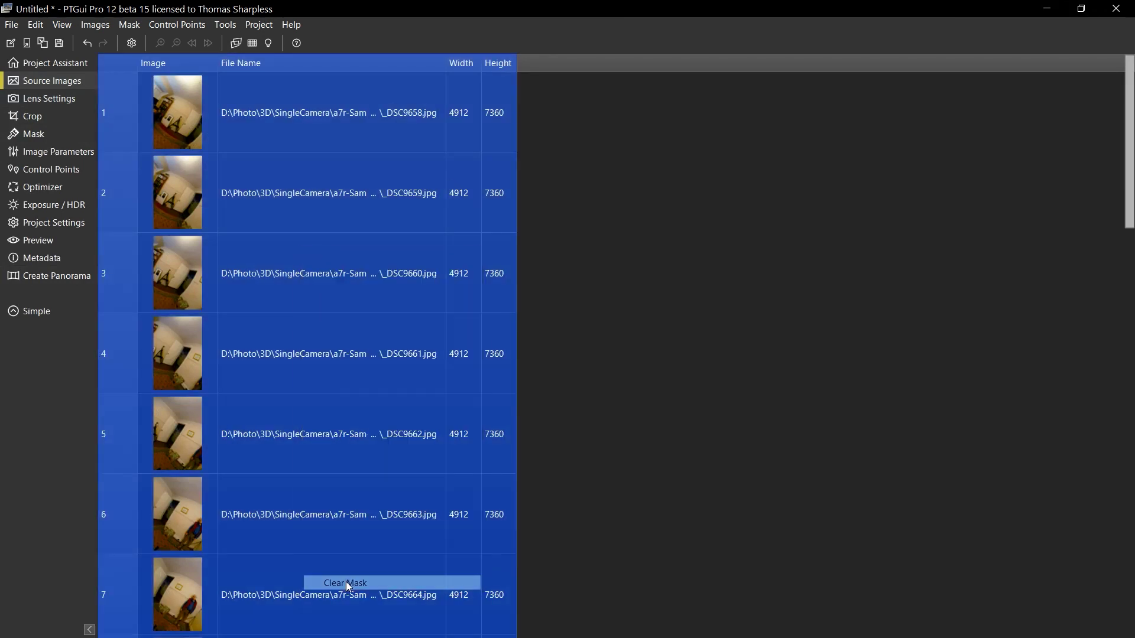
# Load the R-adj.png mask onto all source images and check it on the Mask tab.
pyautogui.rightClick(336, 462)
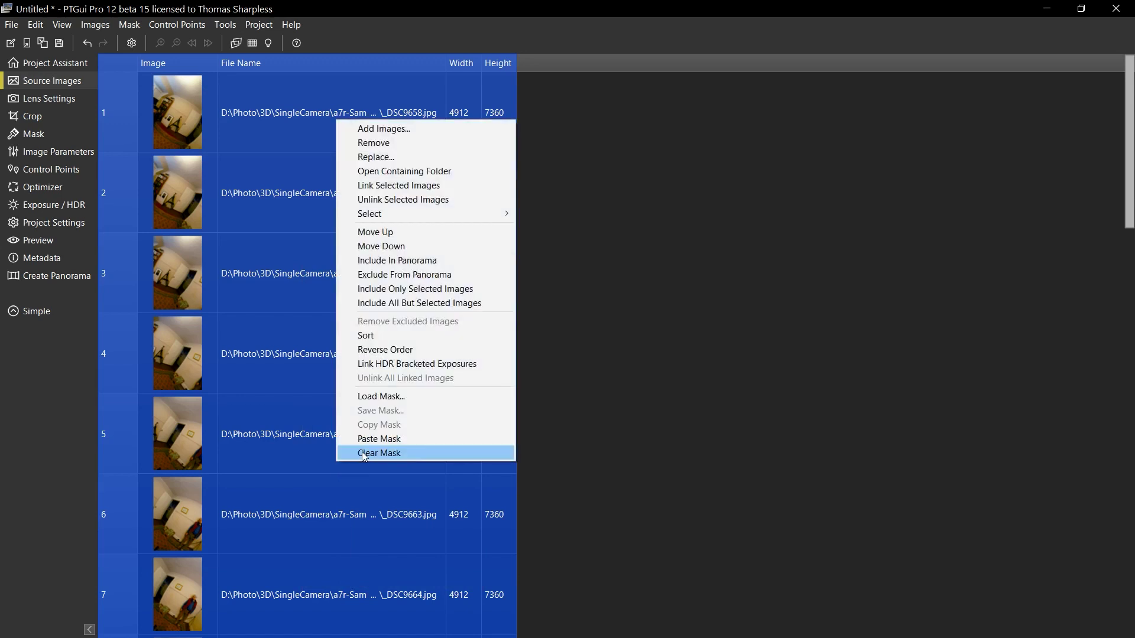
pyautogui.click(382, 396)
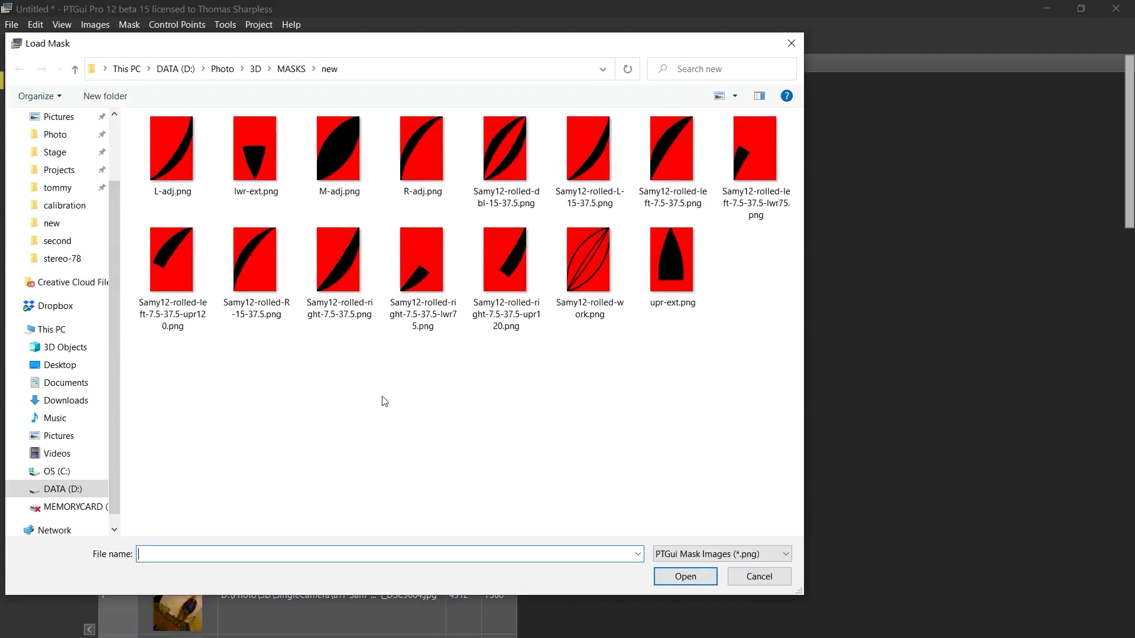
pyautogui.doubleClick(423, 151)
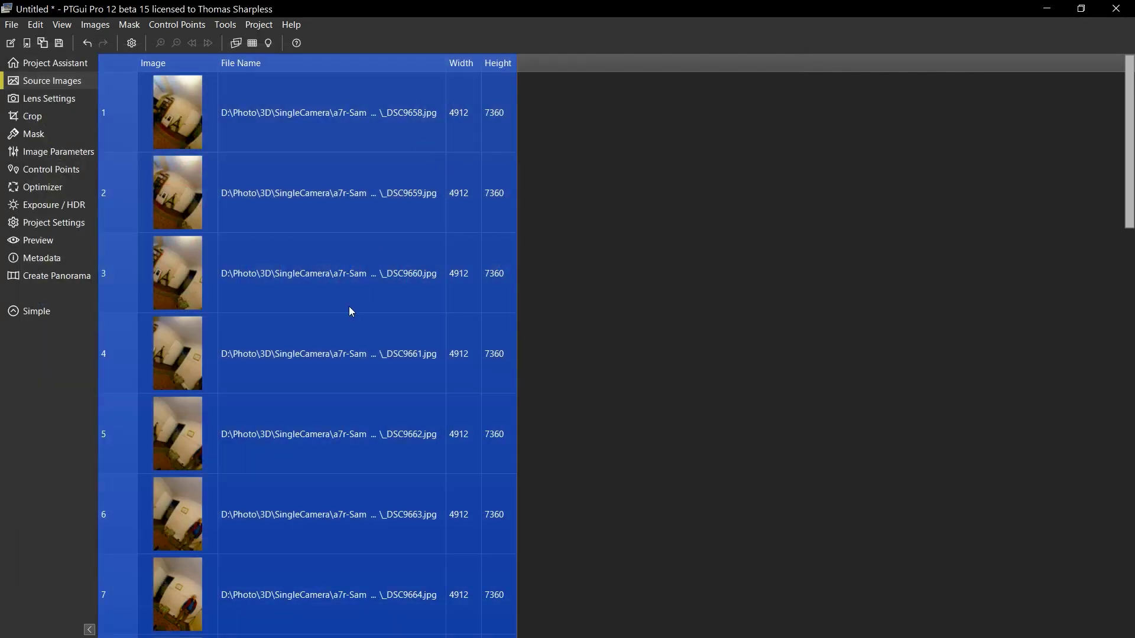
pyautogui.click(37, 135)
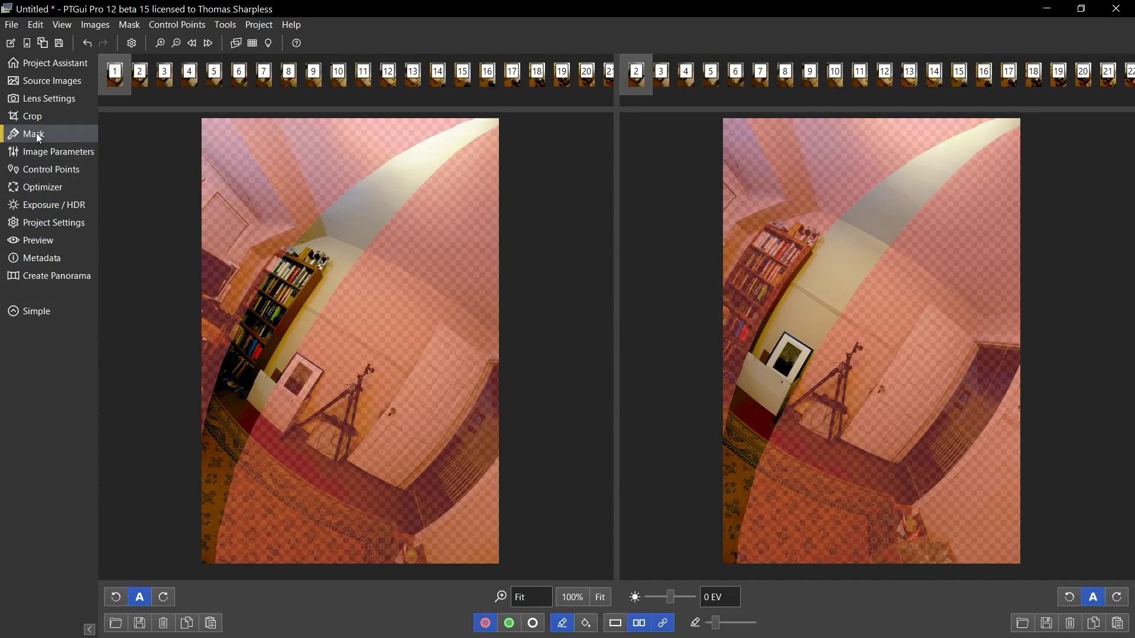
pyautogui.click(64, 275)
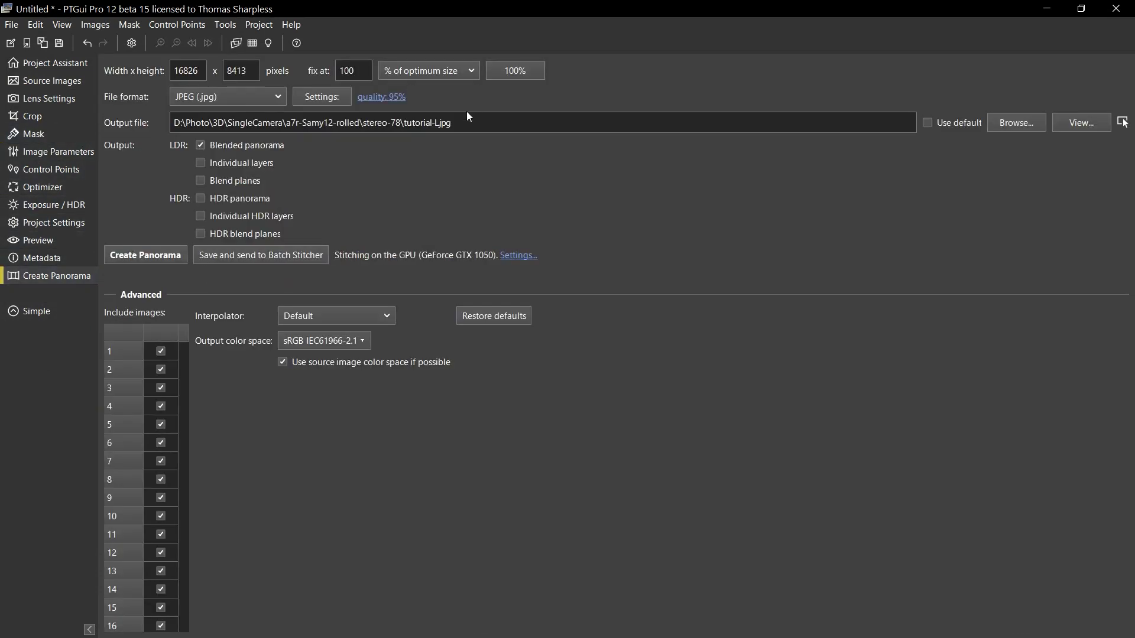
# Change the output file name to tutorial-R.jpg and stitch the right-eye panorama.
pyautogui.click(429, 123)
pyautogui.click(435, 122)
pyautogui.moveTo(435, 123); pyautogui.dragTo(441, 122)
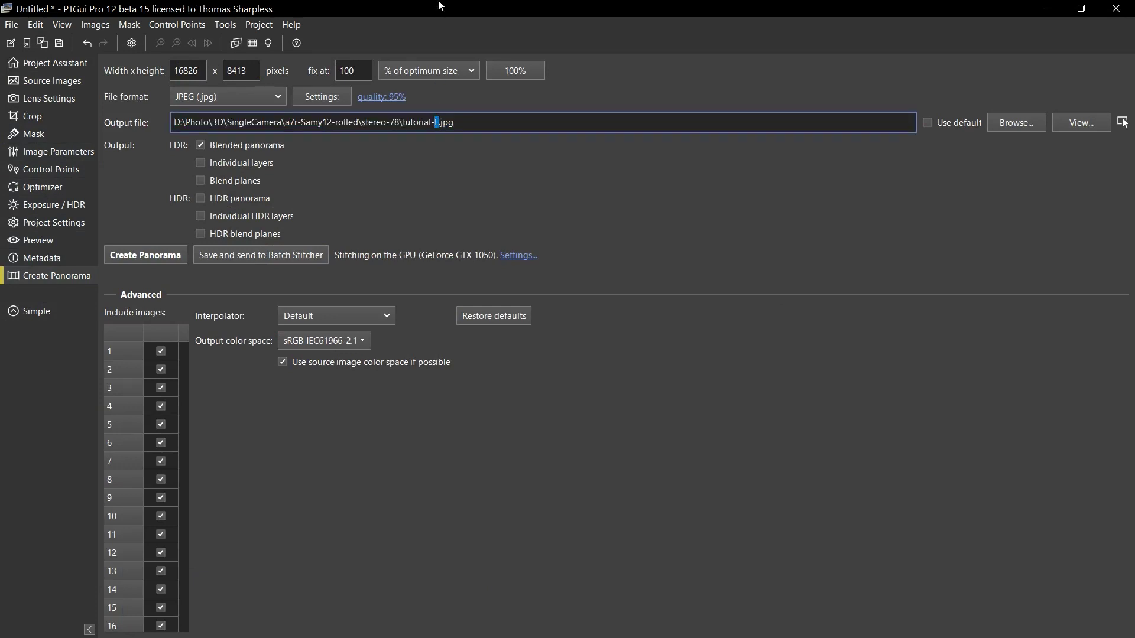
pyautogui.write('R')
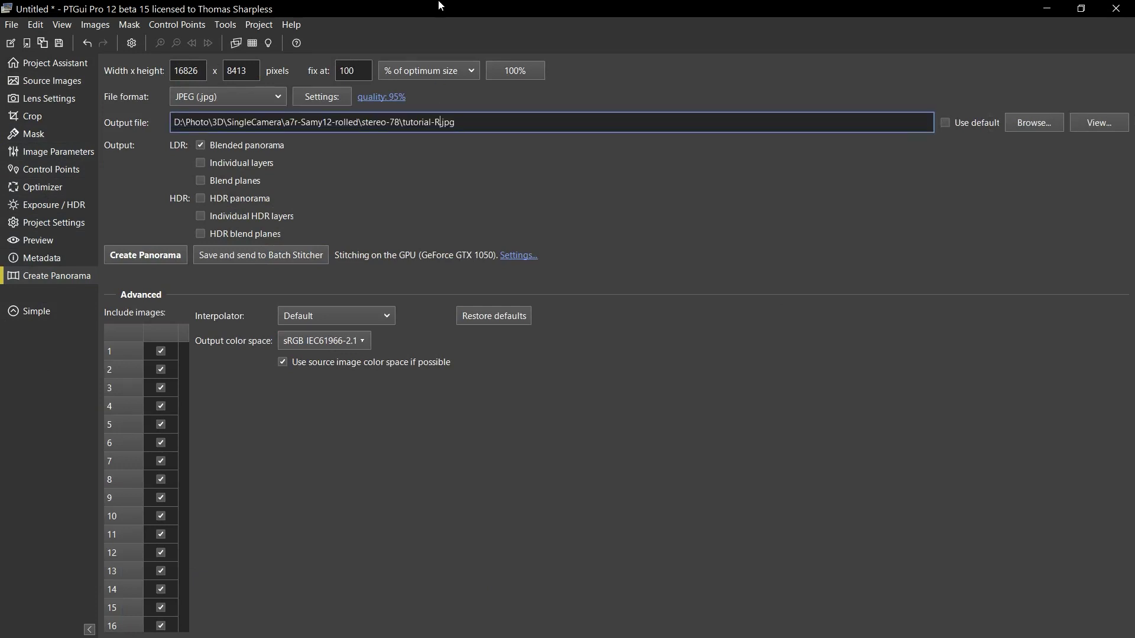
pyautogui.click(151, 255)
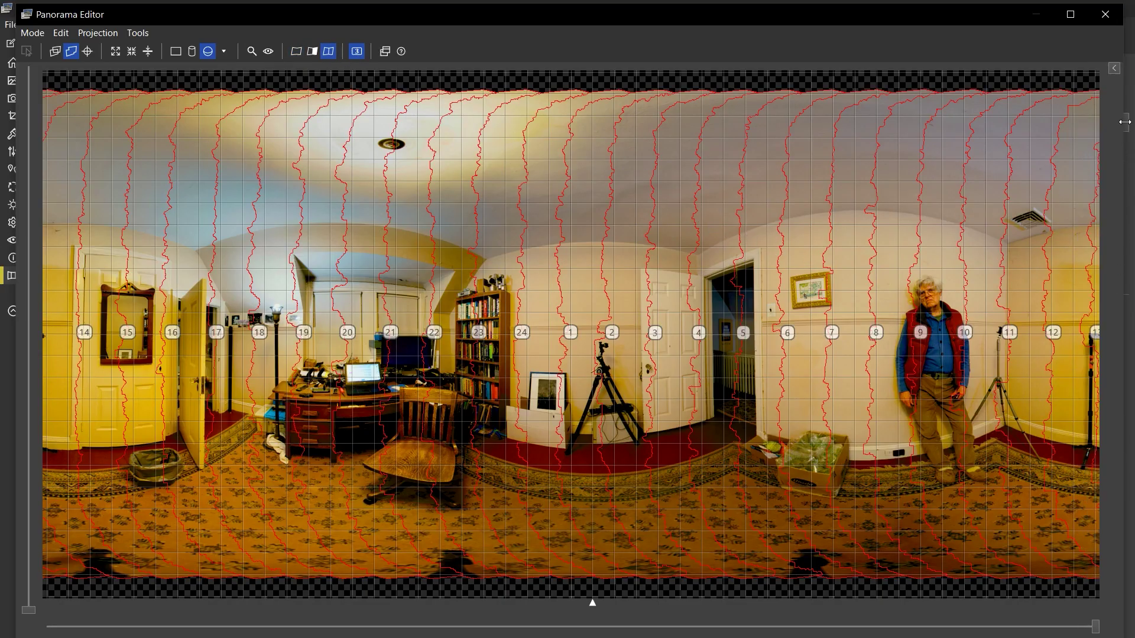
# Turn off Find optimum seams in the Panorama Editor's Blending settings.
pyautogui.moveTo(1112, 121)
pyautogui.click(983, 122)
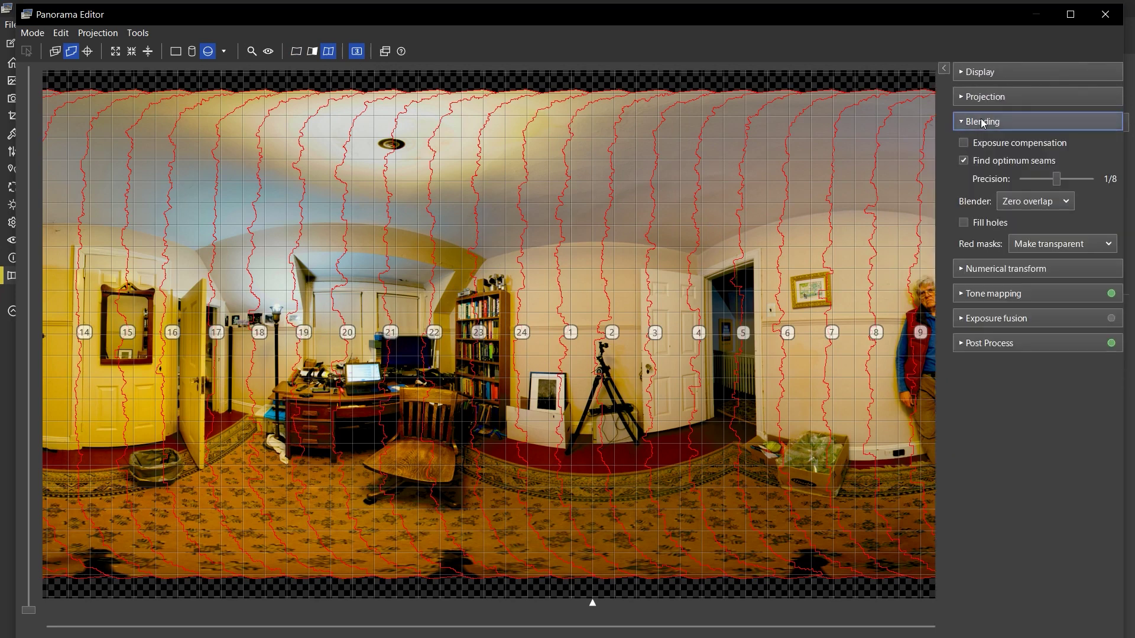
pyautogui.click(965, 161)
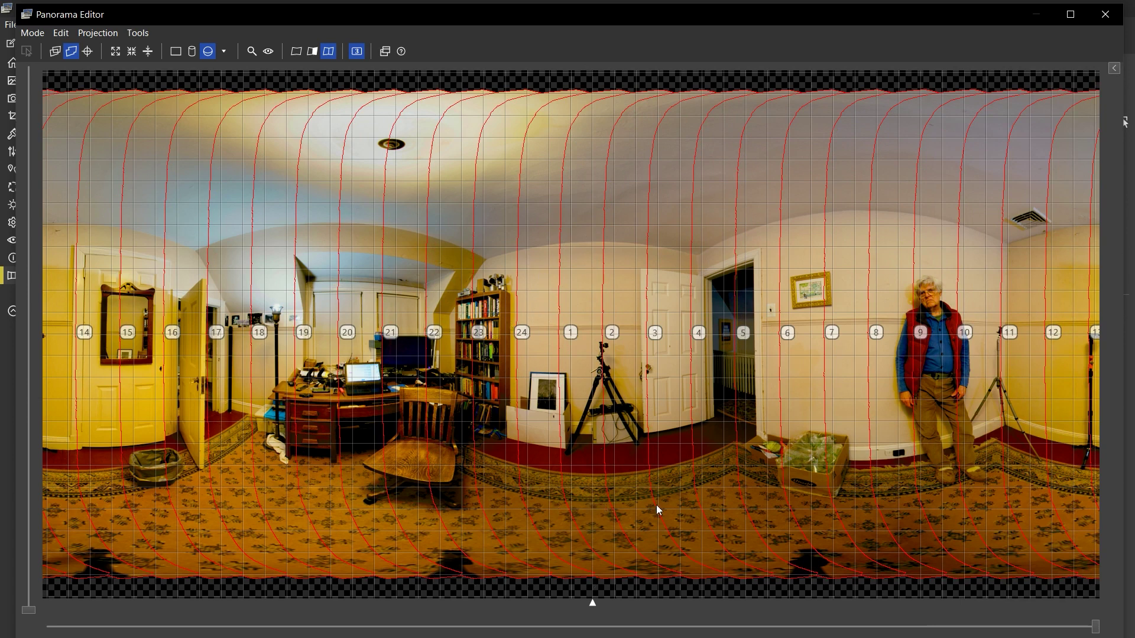
# Close the Panorama Editor and save the project as tutorial.pts.
pyautogui.click(1106, 15)
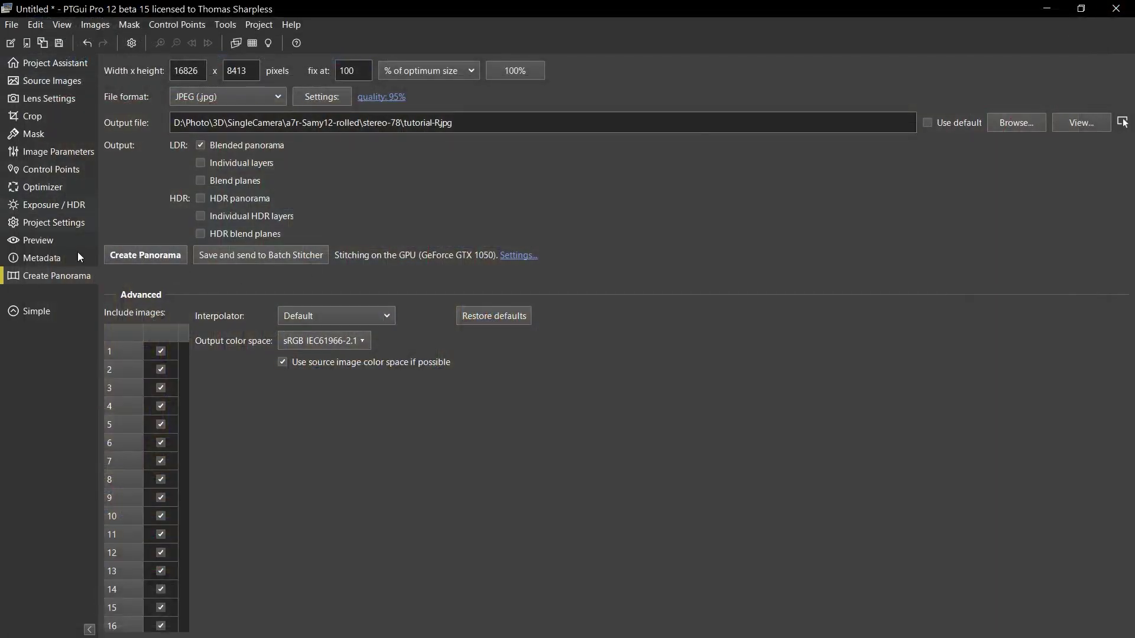
pyautogui.hotkey('ctrl', 's')
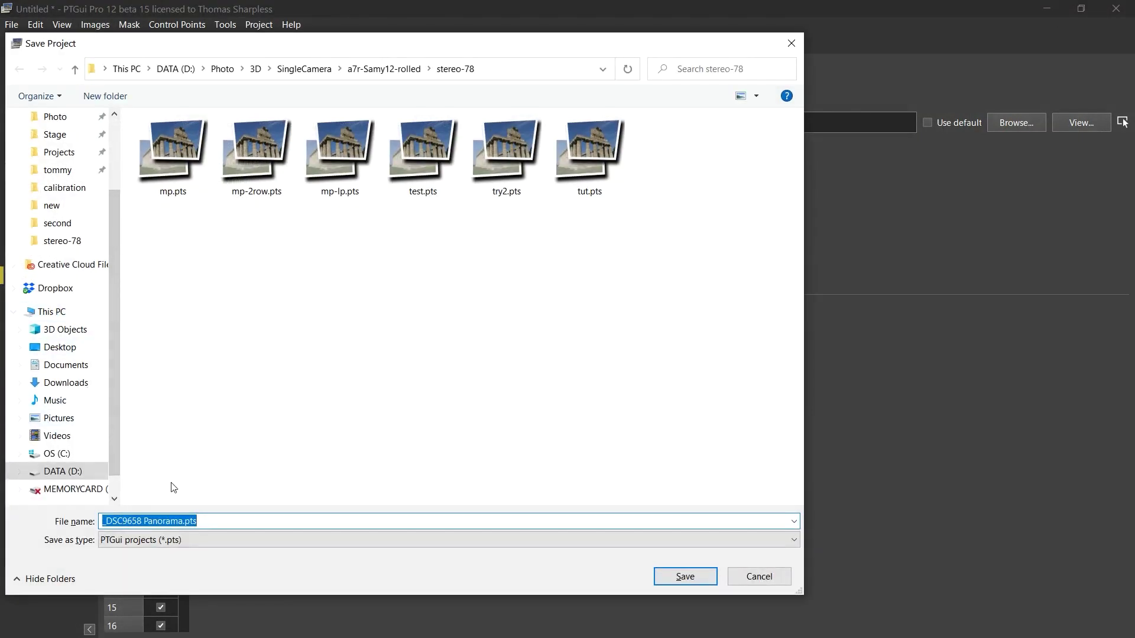
pyautogui.write('tut')
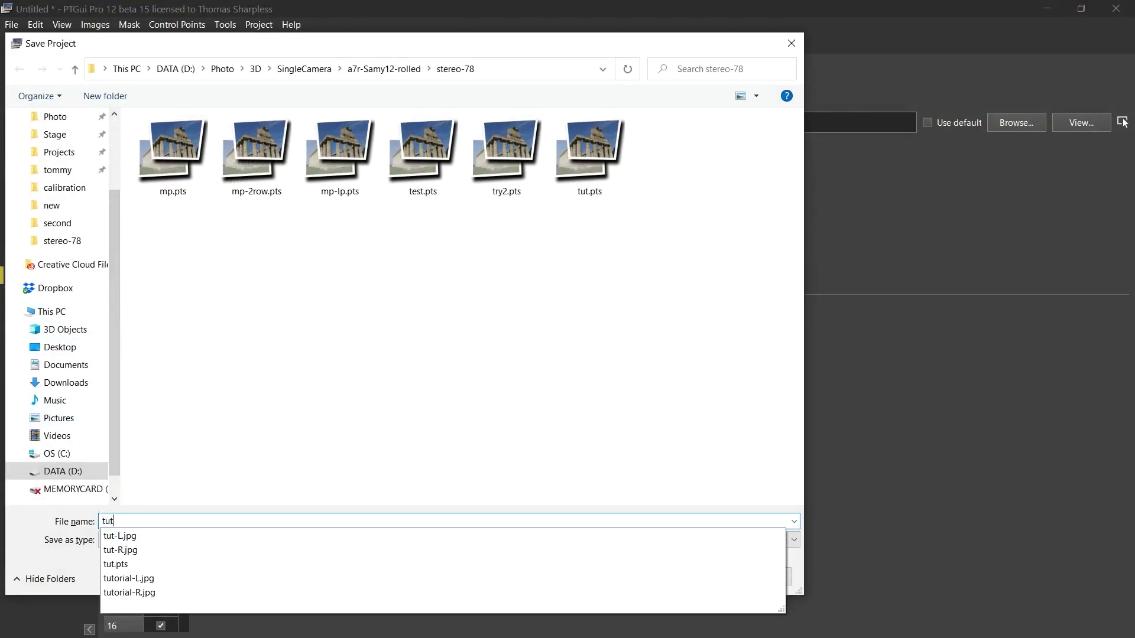
pyautogui.write('orial')
pyautogui.press('Return')
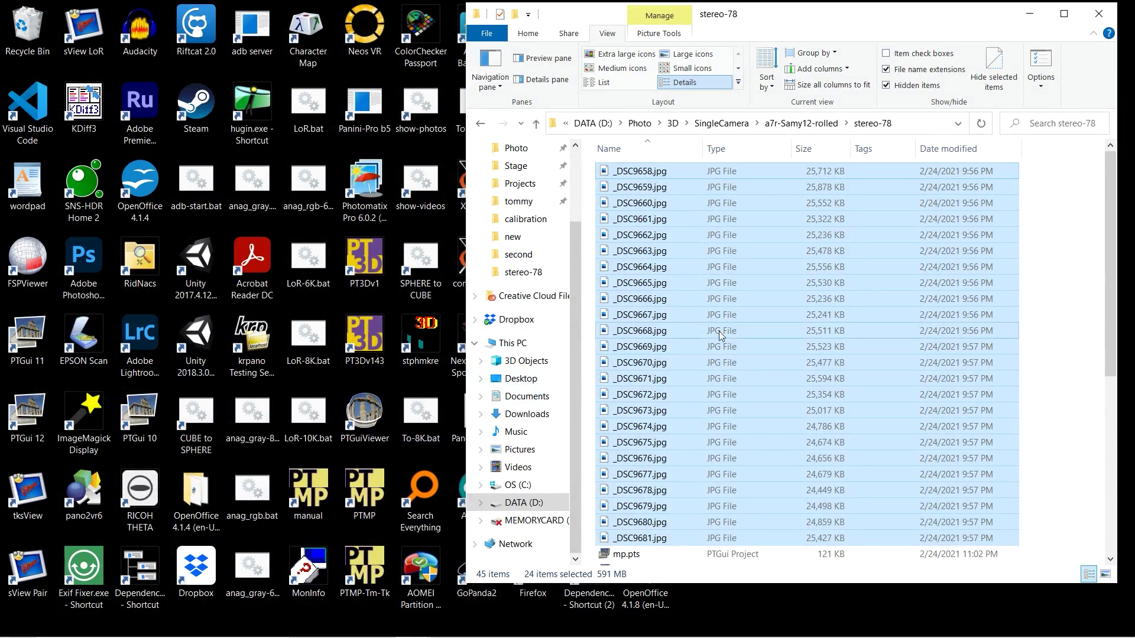
# Drag tutorial-L.jpg and tutorial-R.jpg together onto the sView Pair desktop shortcut.
pyautogui.scroll(-3, 733, 378)
pyautogui.scroll(-4, 739, 402)
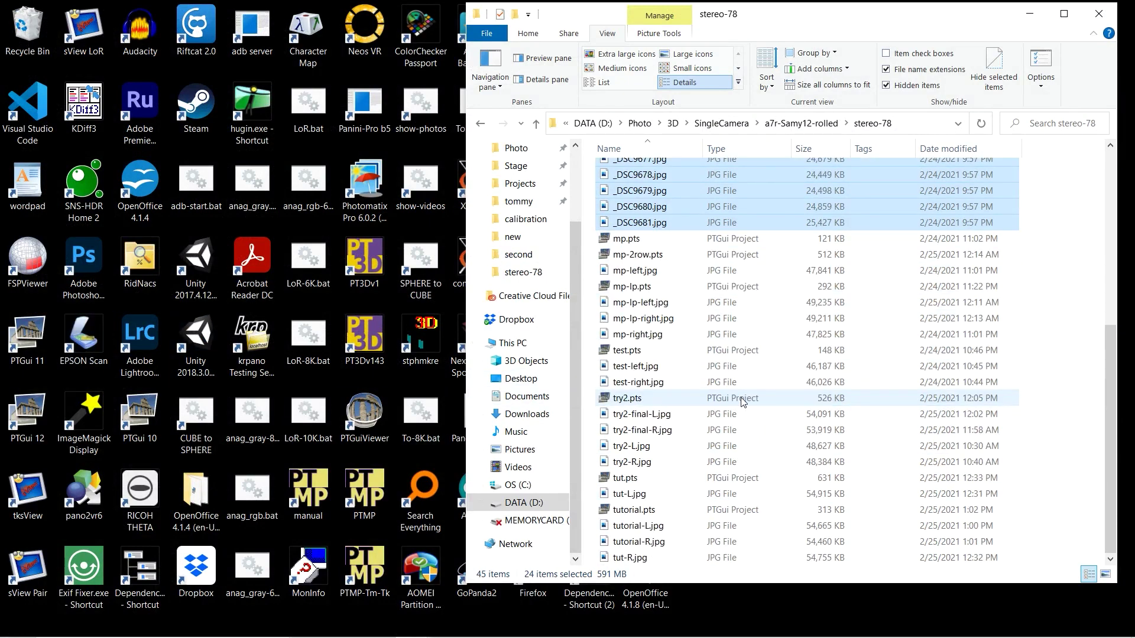
pyautogui.click(644, 527)
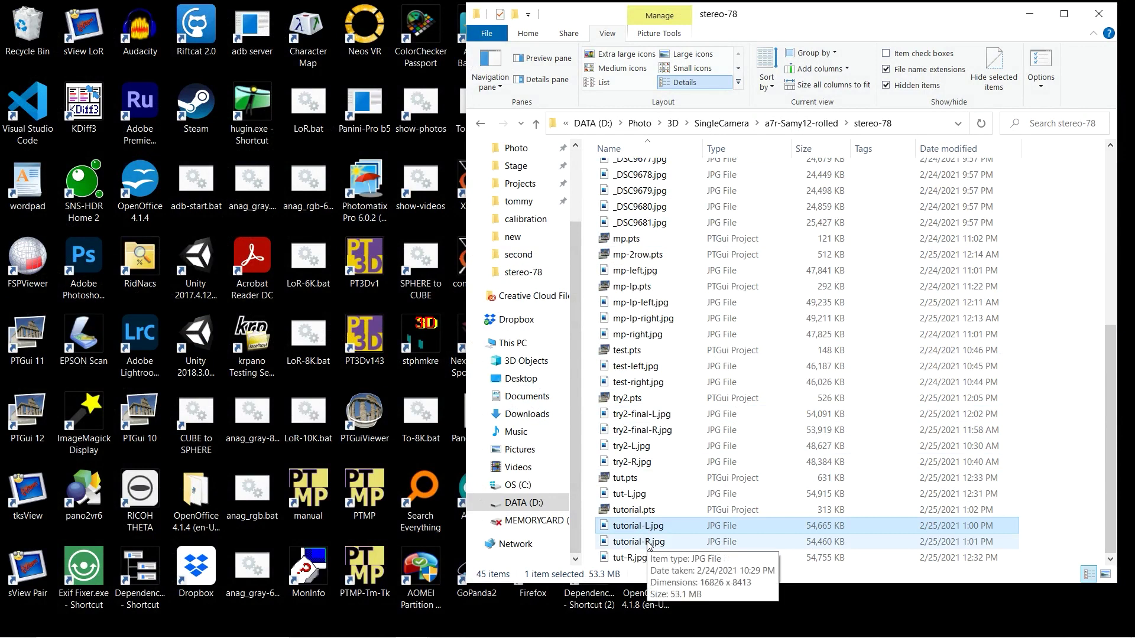
pyautogui.keyDown('ctrl'); pyautogui.click(649, 545); pyautogui.keyUp('ctrl')
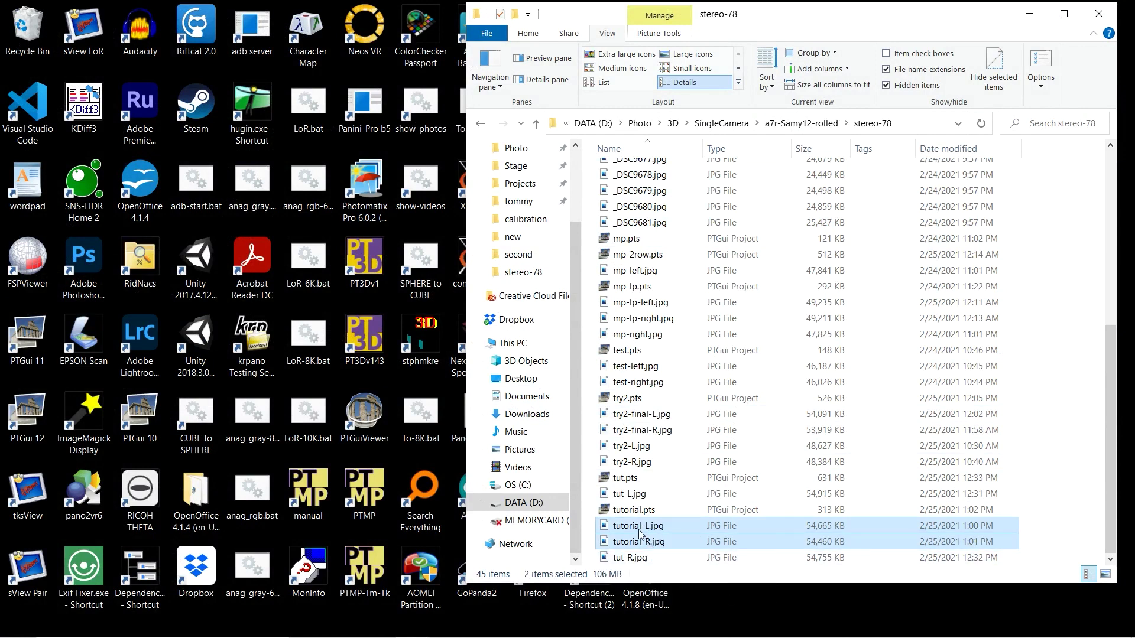
pyautogui.moveTo(639, 531); pyautogui.dragTo(33, 573)
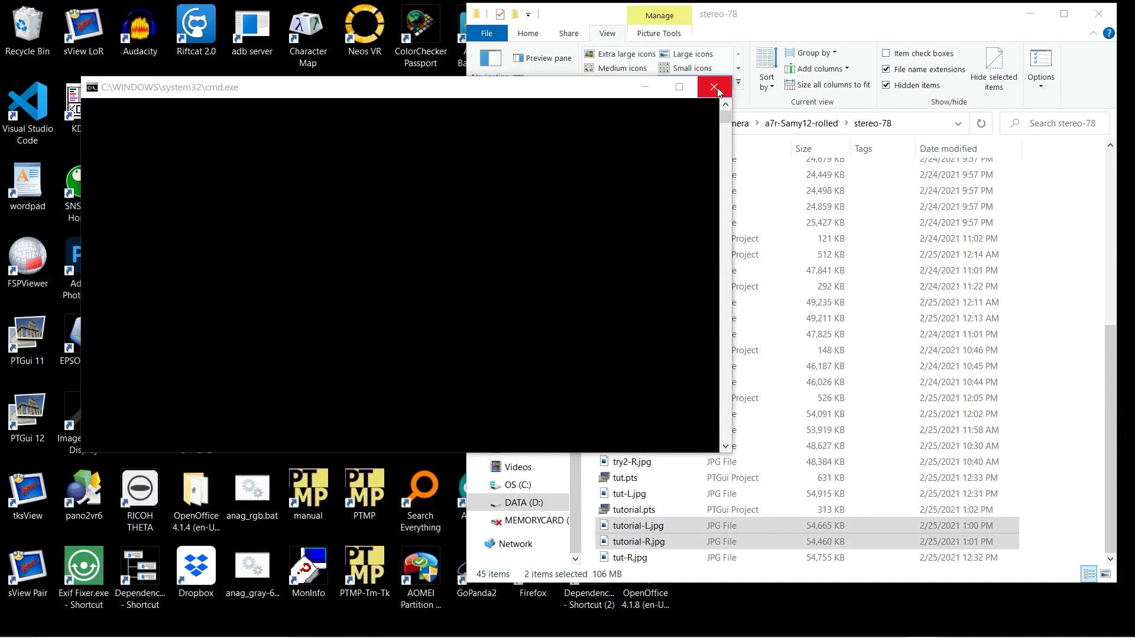
# Close the cmd.exe console so sView shows the pair as a grayscale anaglyph.
pyautogui.click(715, 88)
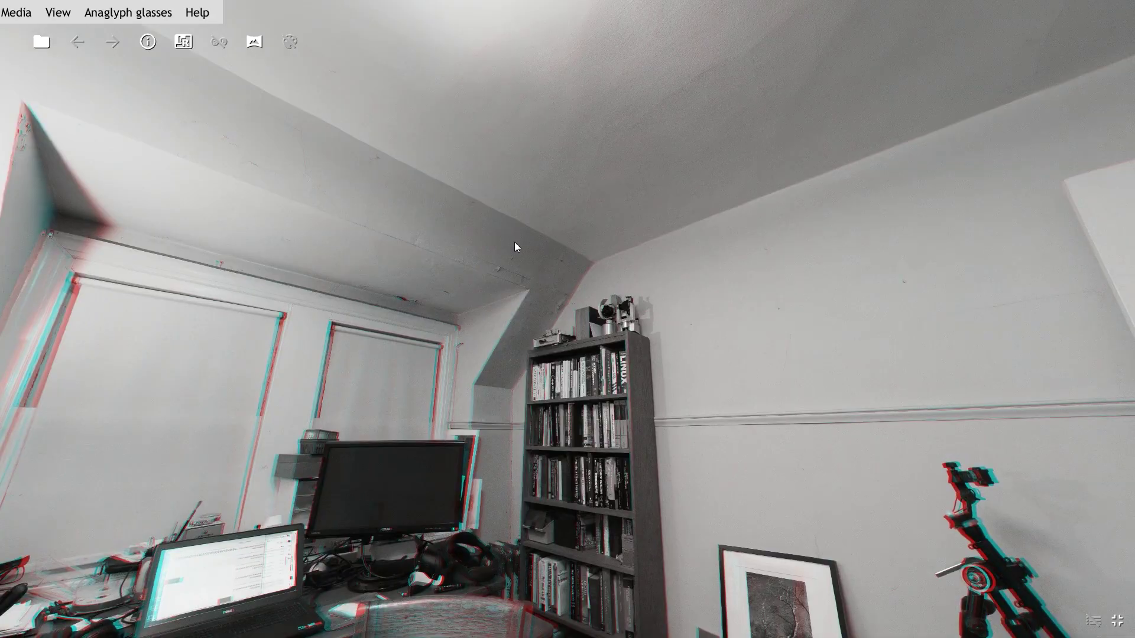
pyautogui.moveTo(931, 177); pyautogui.dragTo(545, 271)
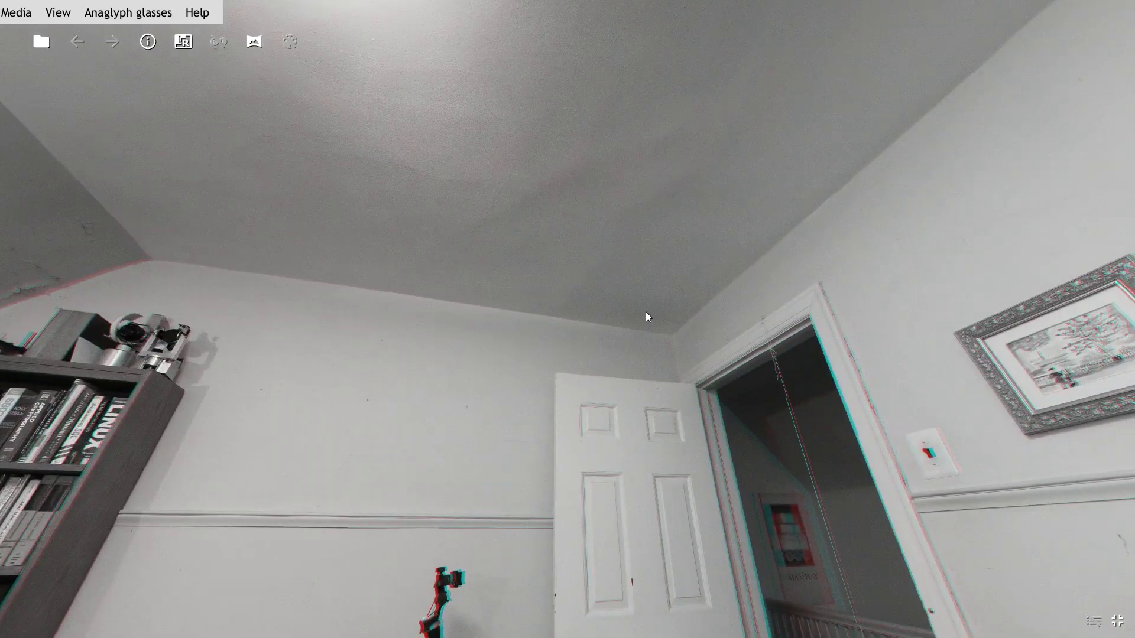